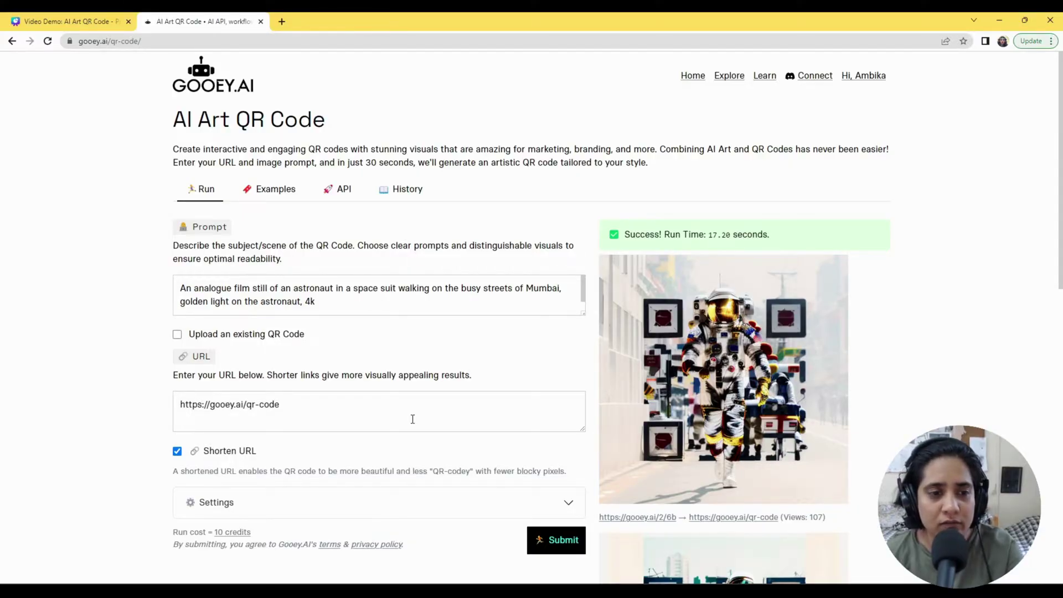
- Review the QR destination link, the image prompt and the result's shortened link
{"action": "left_click_drag", "start_coordinate": [309, 404], "coordinate": [155, 399]}
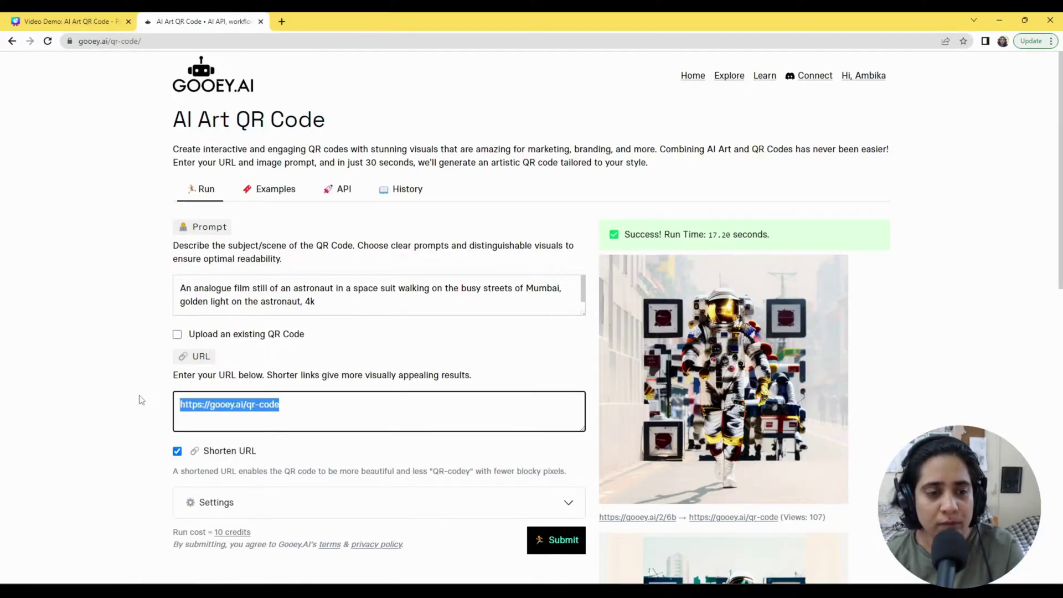
{"action": "left_click_drag", "start_coordinate": [322, 300], "coordinate": [161, 291]}
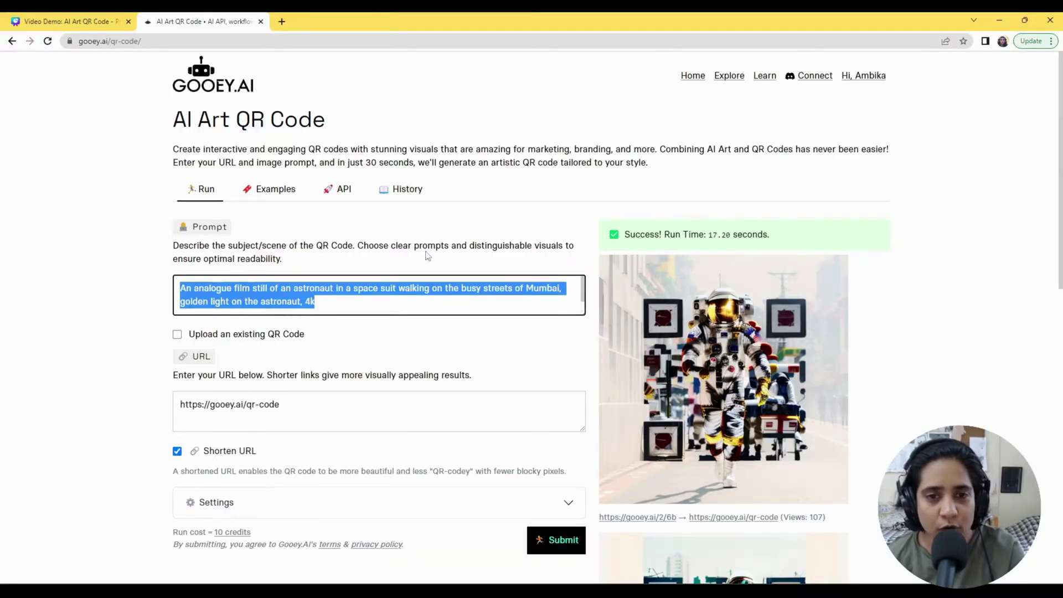
{"action": "scroll", "coordinate": [928, 351], "scroll_direction": "down", "scroll_amount": 3}
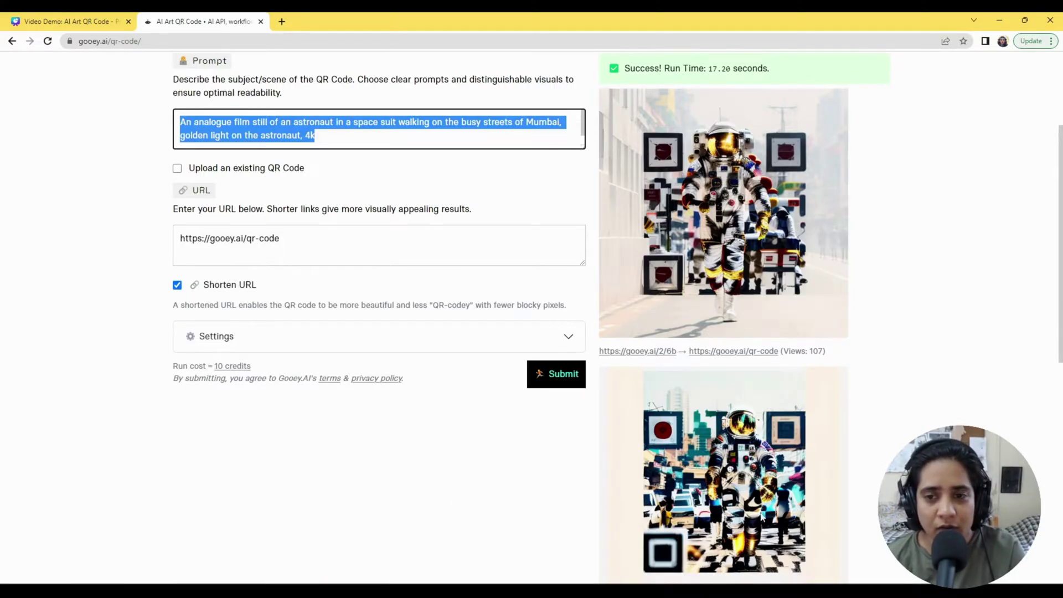
{"action": "triple_click", "coordinate": [798, 351]}
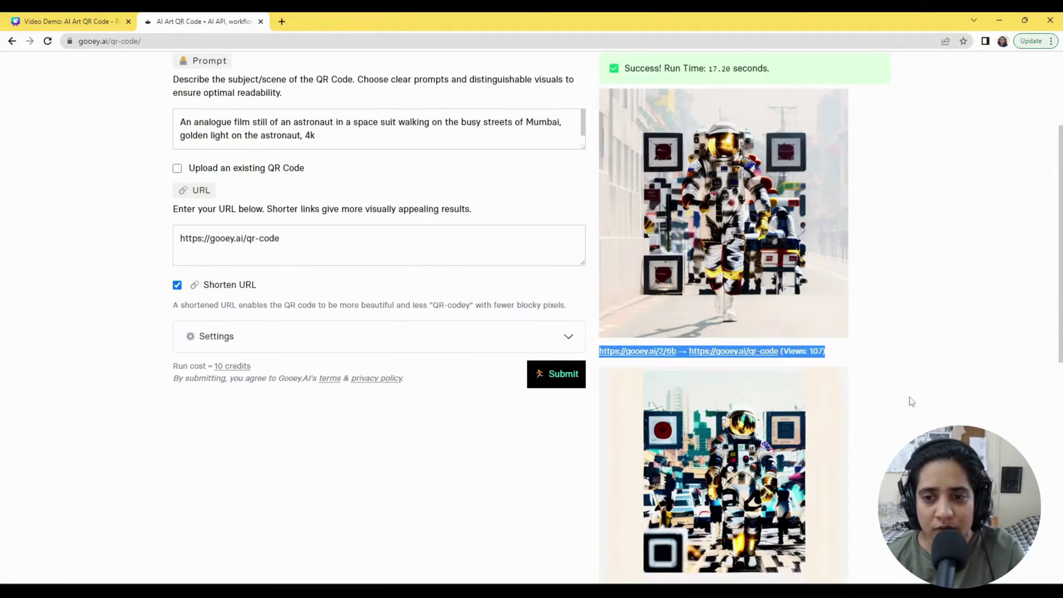
{"action": "scroll", "coordinate": [912, 402], "scroll_direction": "down", "scroll_amount": 5}
{"action": "scroll", "coordinate": [238, 350], "scroll_direction": "up", "scroll_amount": 7}
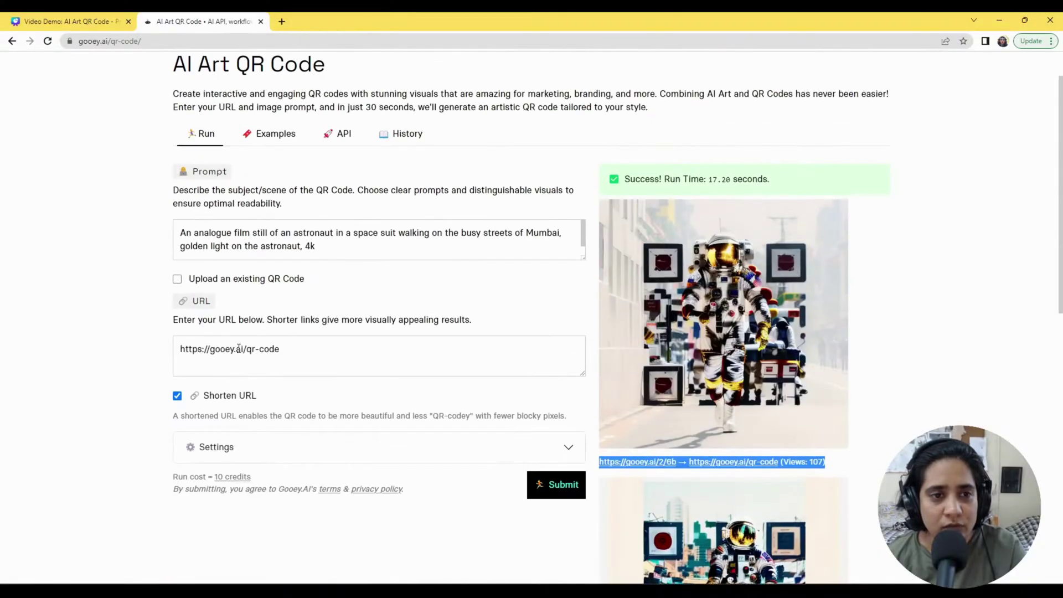
{"action": "left_click", "coordinate": [328, 376]}
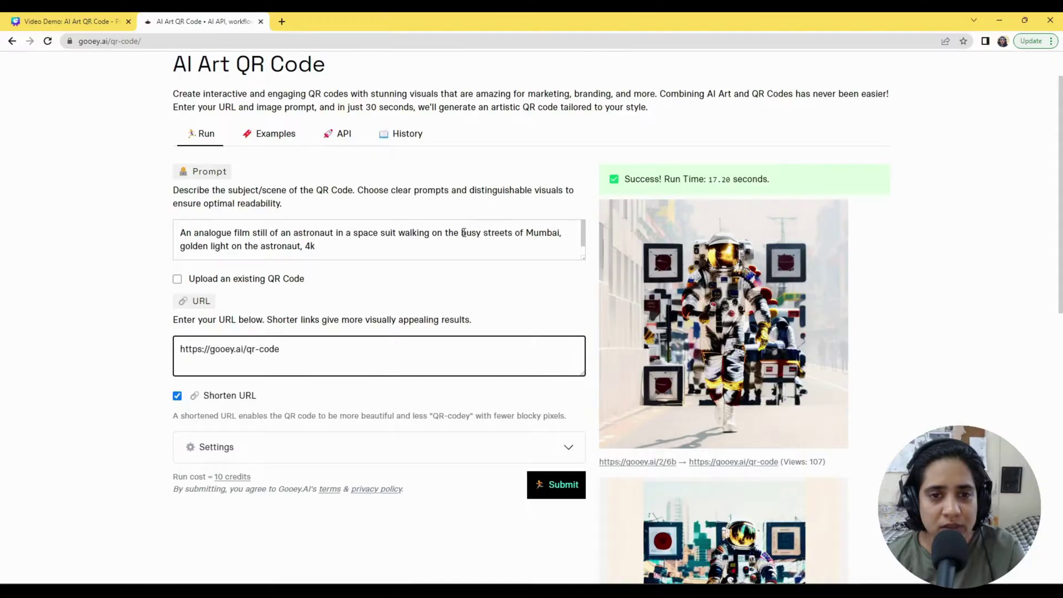
- Replace 'busy streets of Mumbai' with 'surface of Mars' in the prompt and submit
{"action": "left_click_drag", "start_coordinate": [464, 233], "coordinate": [547, 233]}
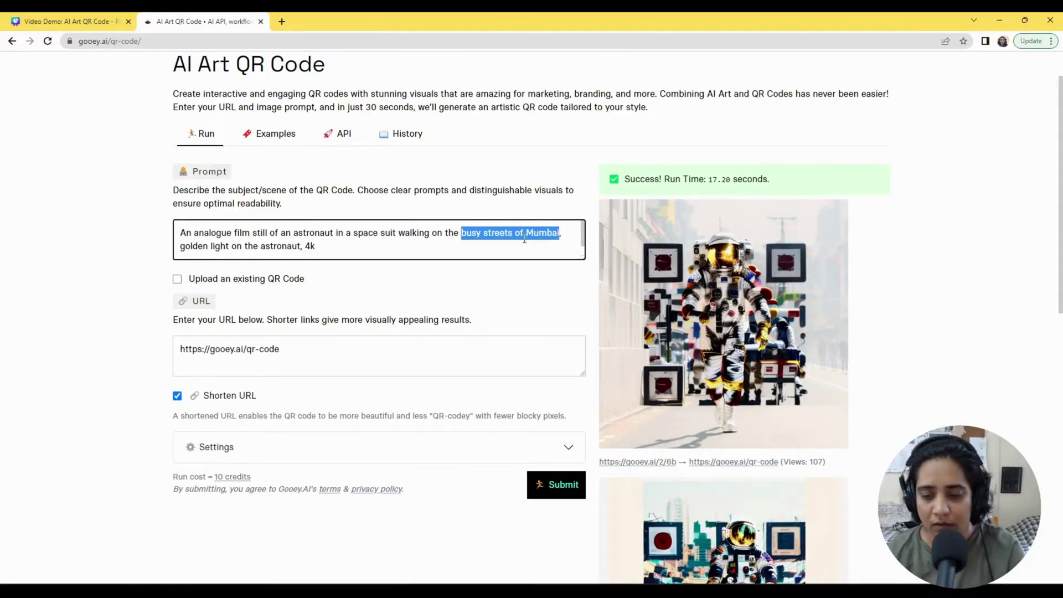
{"action": "key", "text": "BackSpace"}
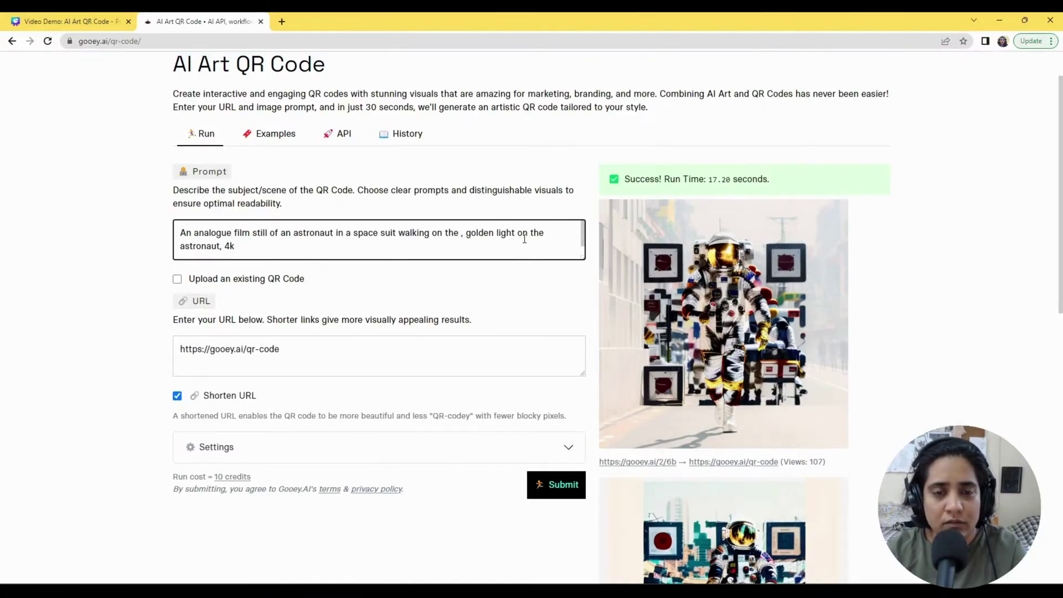
{"action": "type", "text": "surface o"}
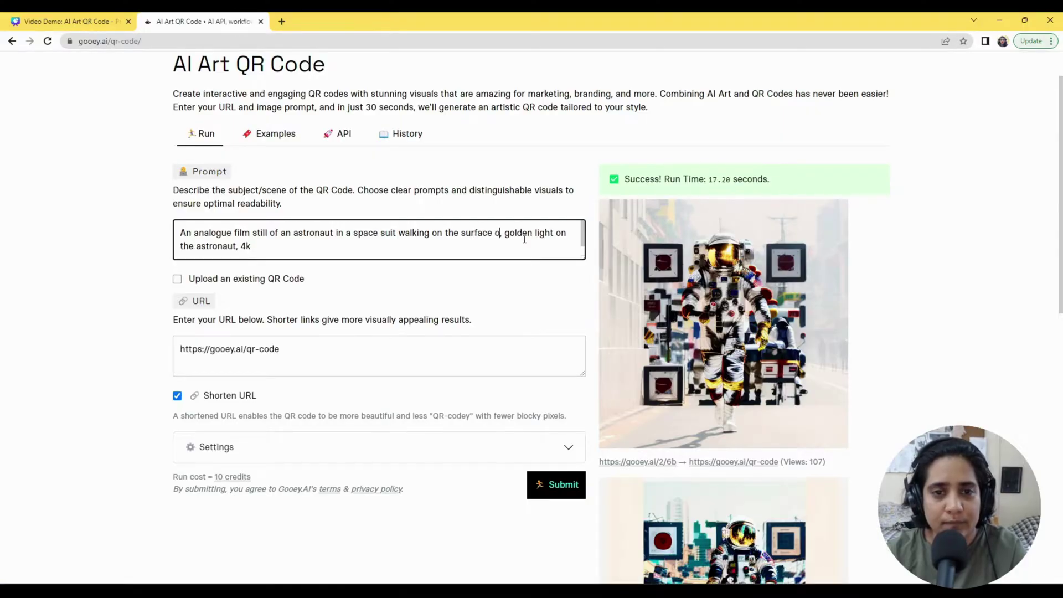
{"action": "type", "text": "f Mars"}
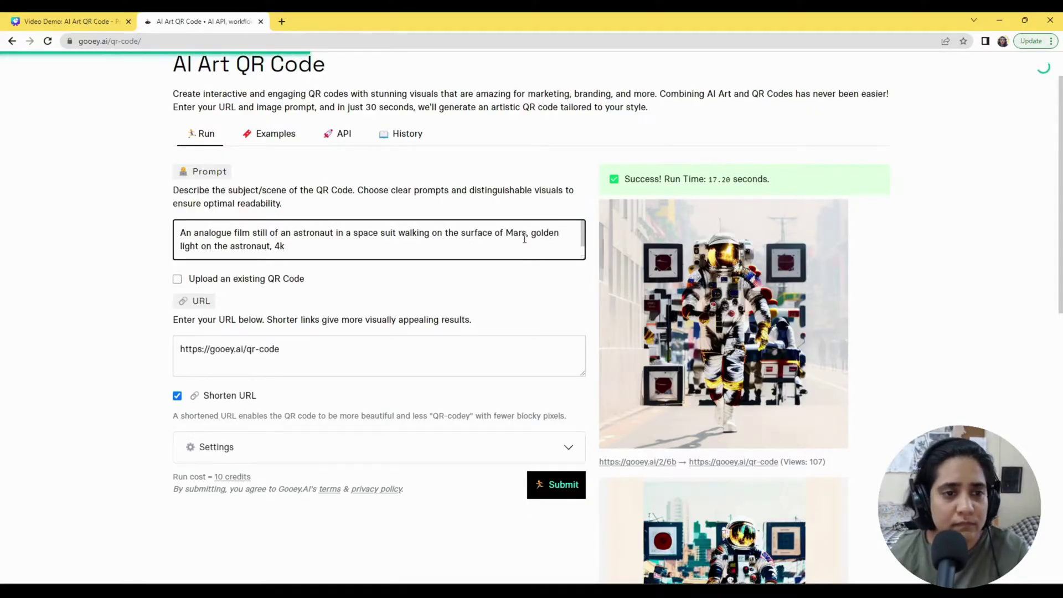
{"action": "triple_click", "coordinate": [251, 350]}
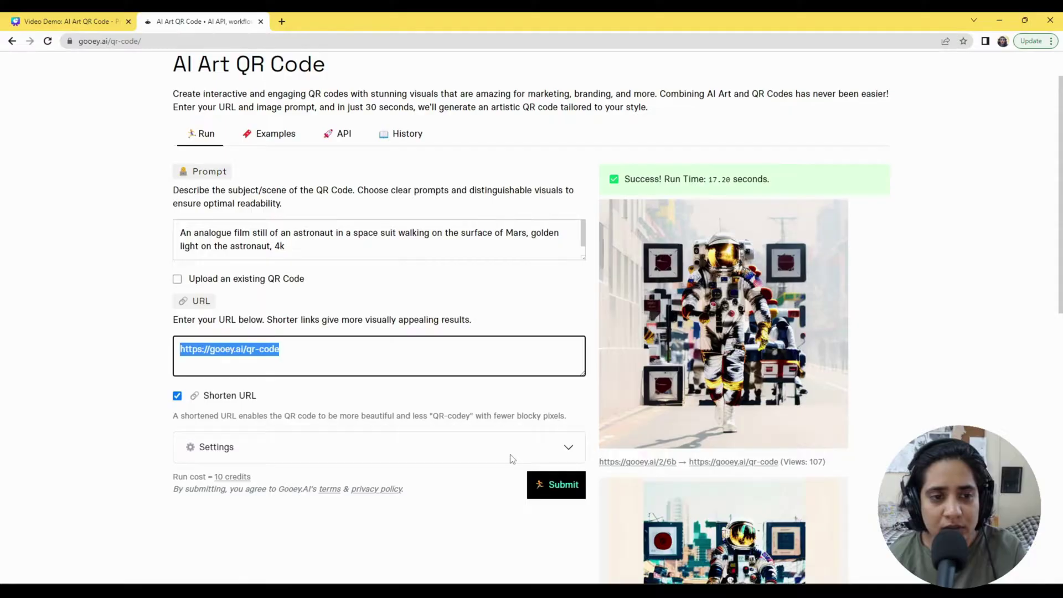
{"action": "left_click", "coordinate": [571, 490]}
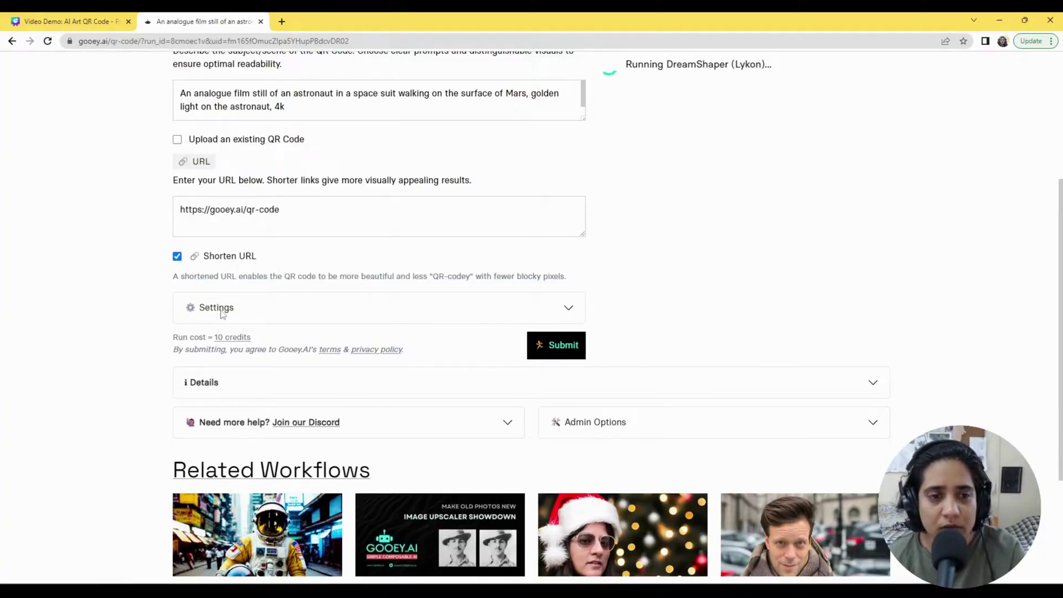
- Expand the image generation Settings section and look through its options
{"action": "scroll", "coordinate": [641, 347], "scroll_direction": "up", "scroll_amount": 2}
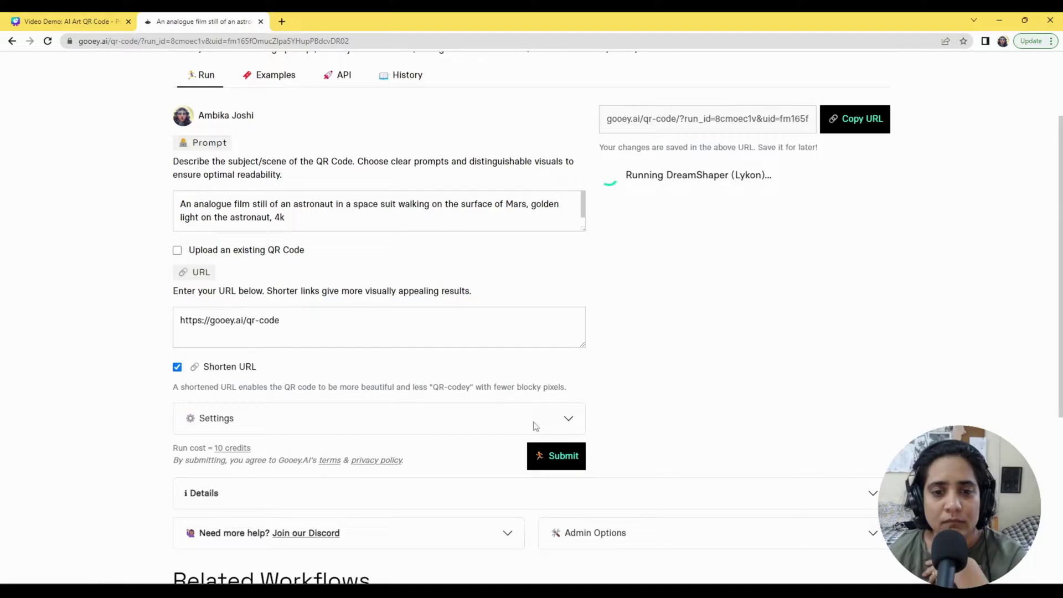
{"action": "left_click", "coordinate": [457, 433]}
{"action": "scroll", "coordinate": [458, 435], "scroll_direction": "down", "scroll_amount": 8}
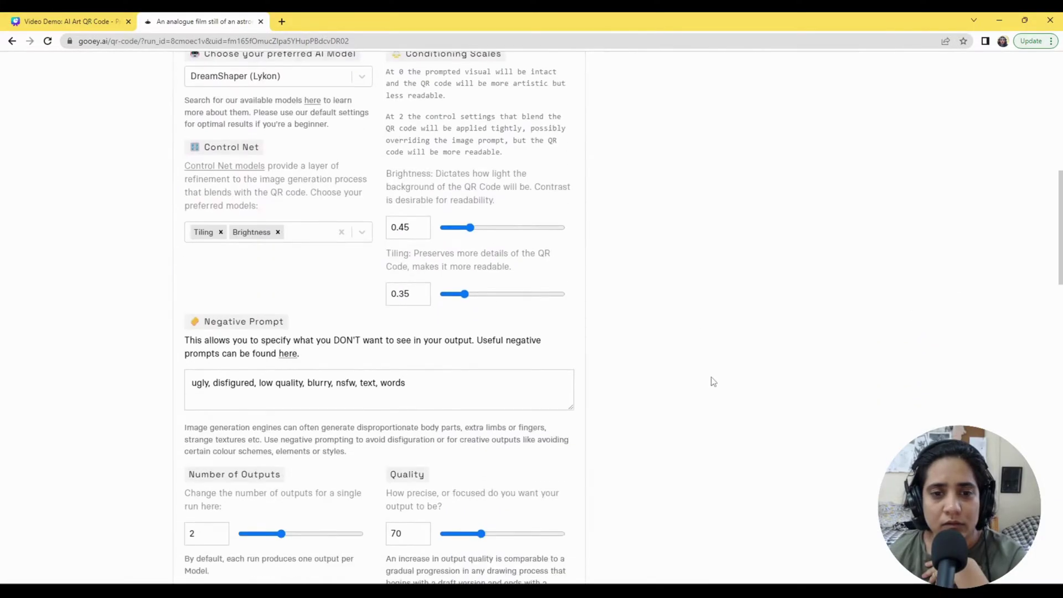
{"action": "scroll", "coordinate": [597, 425], "scroll_direction": "down", "scroll_amount": 6}
{"action": "scroll", "coordinate": [597, 426], "scroll_direction": "up", "scroll_amount": 16}
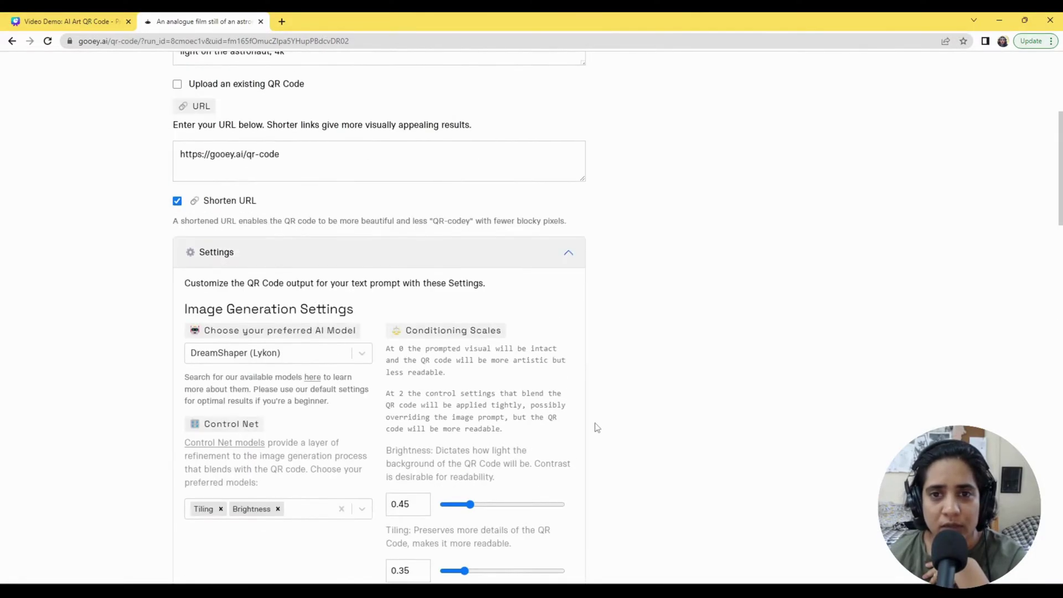
{"action": "scroll", "coordinate": [597, 427], "scroll_direction": "down", "scroll_amount": 20}
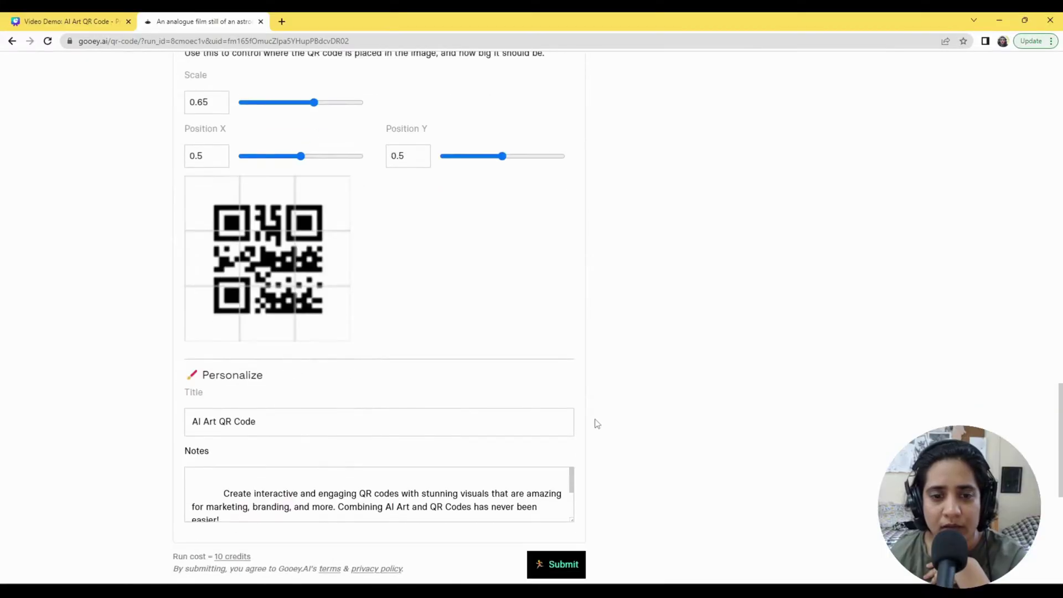
{"action": "scroll", "coordinate": [584, 420], "scroll_direction": "down", "scroll_amount": 1}
- Expand Details and read through the explanation, including the quality control step
{"action": "left_click", "coordinate": [422, 207]}
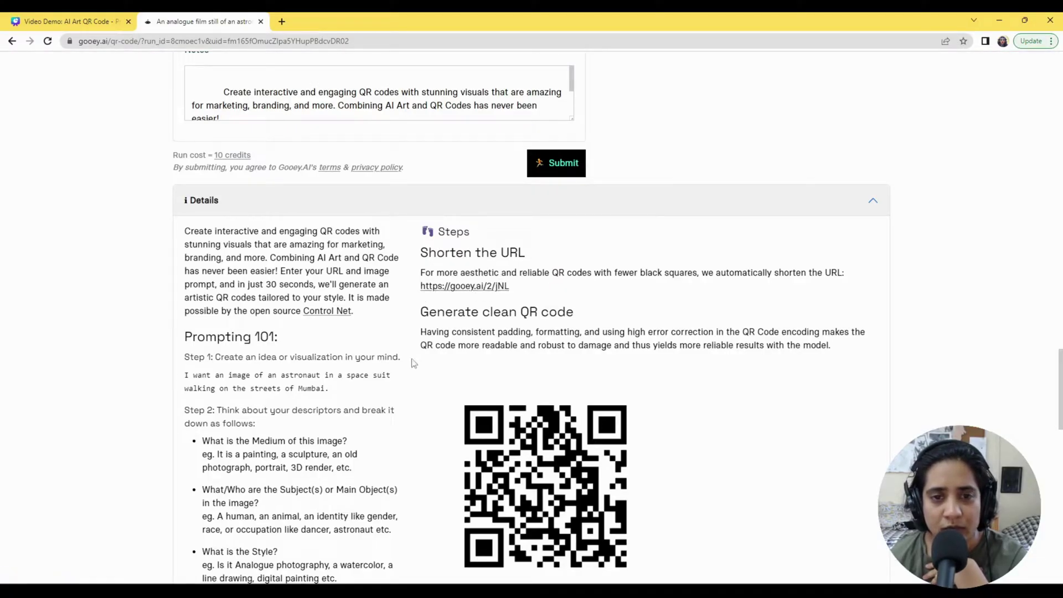
{"action": "scroll", "coordinate": [649, 335], "scroll_direction": "down", "scroll_amount": 2}
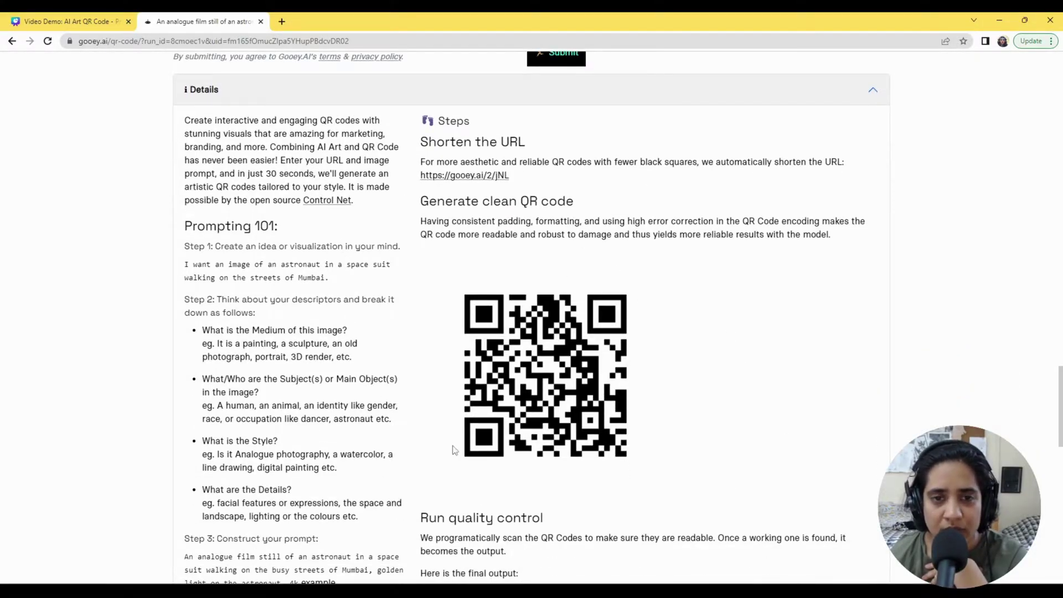
{"action": "scroll", "coordinate": [490, 429], "scroll_direction": "down", "scroll_amount": 5}
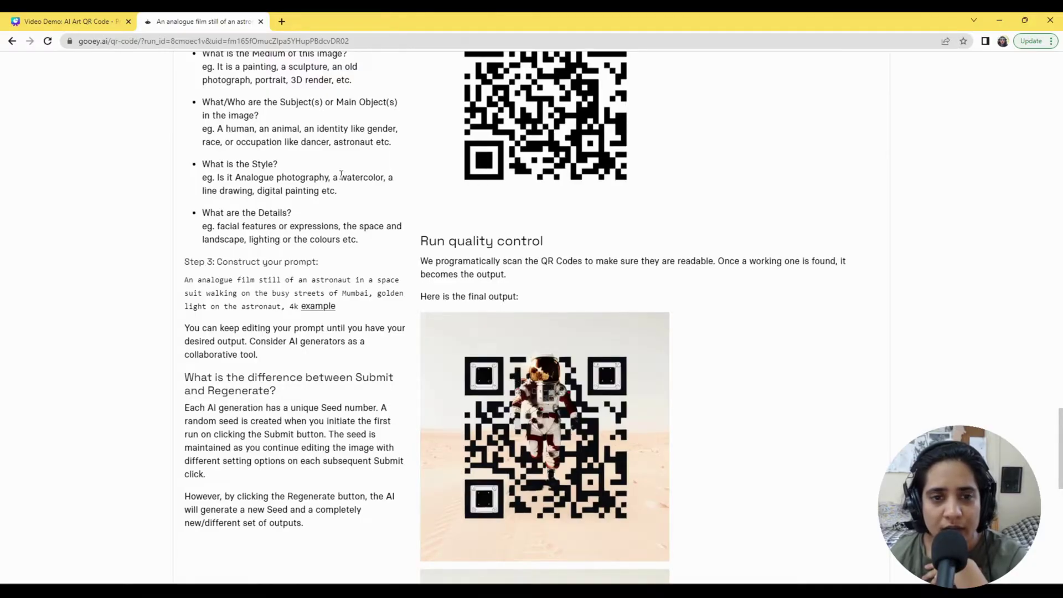
{"action": "scroll", "coordinate": [422, 313], "scroll_direction": "down", "scroll_amount": 6}
{"action": "scroll", "coordinate": [608, 304], "scroll_direction": "up", "scroll_amount": 1}
{"action": "scroll", "coordinate": [608, 304], "scroll_direction": "down", "scroll_amount": 1}
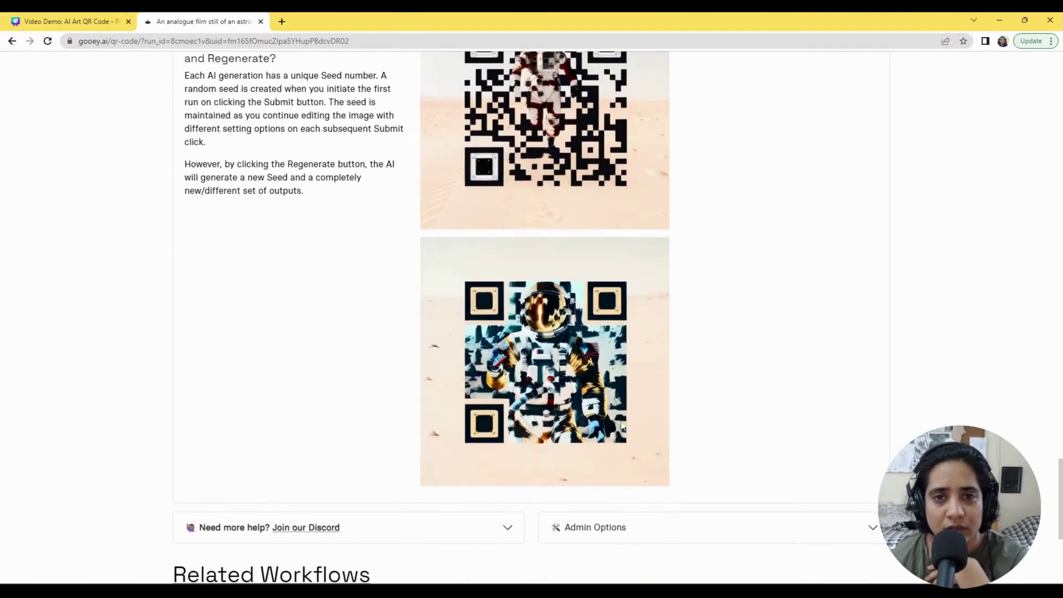
{"action": "scroll", "coordinate": [566, 275], "scroll_direction": "up", "scroll_amount": 4}
{"action": "scroll", "coordinate": [636, 274], "scroll_direction": "down", "scroll_amount": 5}
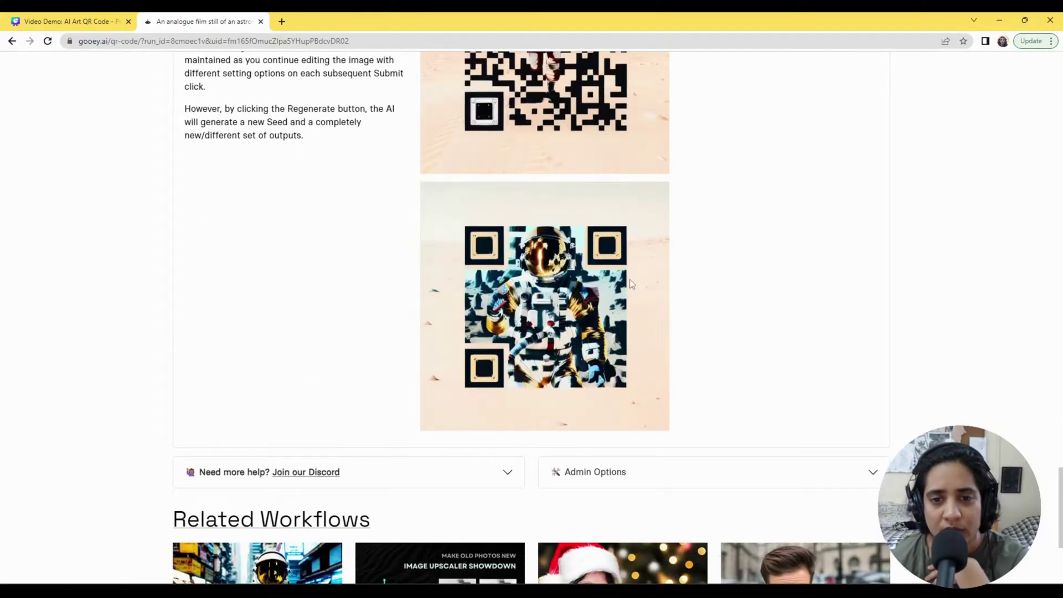
{"action": "scroll", "coordinate": [546, 390], "scroll_direction": "up", "scroll_amount": 6}
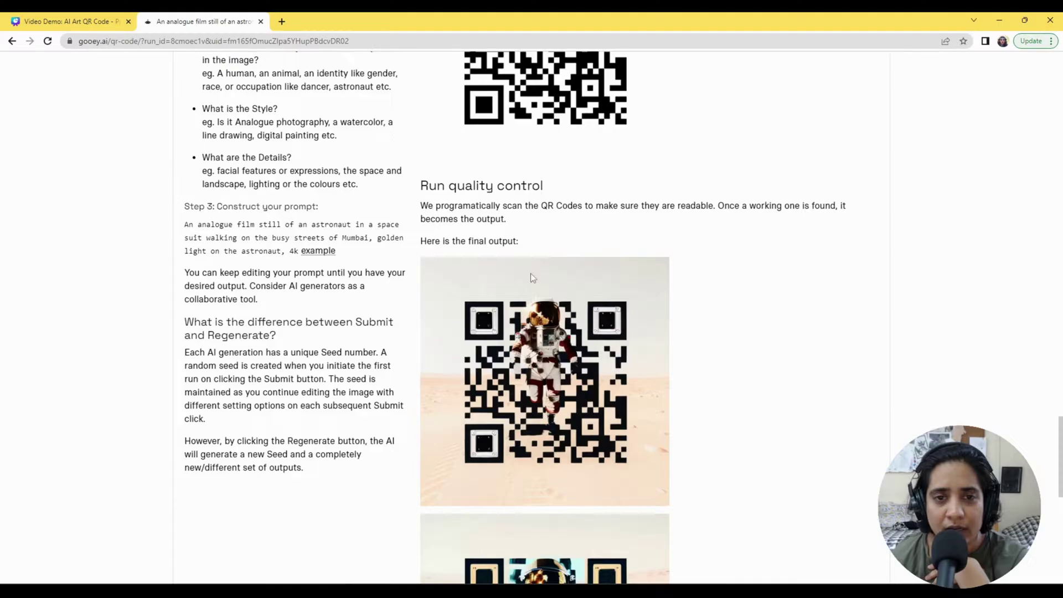
{"action": "double_click", "coordinate": [468, 209]}
{"action": "left_click", "coordinate": [526, 203]}
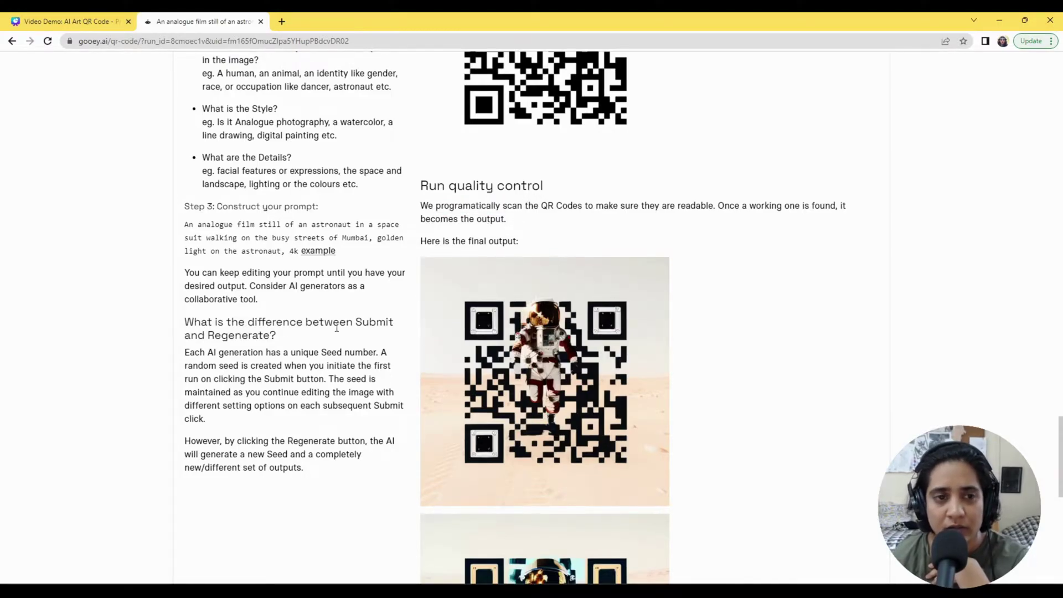
{"action": "scroll", "coordinate": [336, 328], "scroll_direction": "down", "scroll_amount": 10}
{"action": "scroll", "coordinate": [384, 295], "scroll_direction": "up", "scroll_amount": 20}
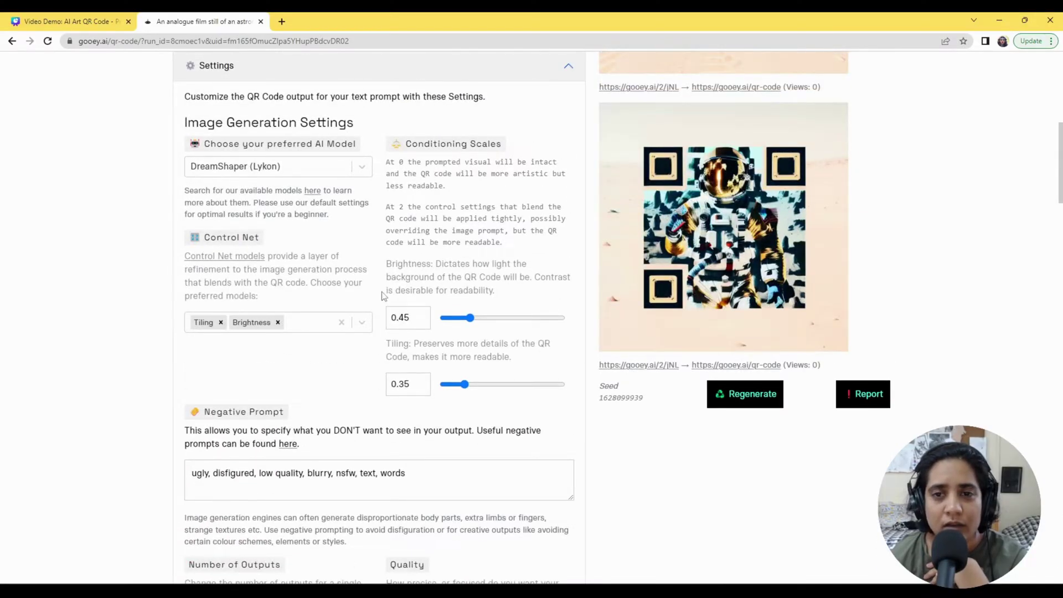
{"action": "scroll", "coordinate": [421, 296], "scroll_direction": "up", "scroll_amount": 7}
{"action": "scroll", "coordinate": [516, 287], "scroll_direction": "down", "scroll_amount": 6}
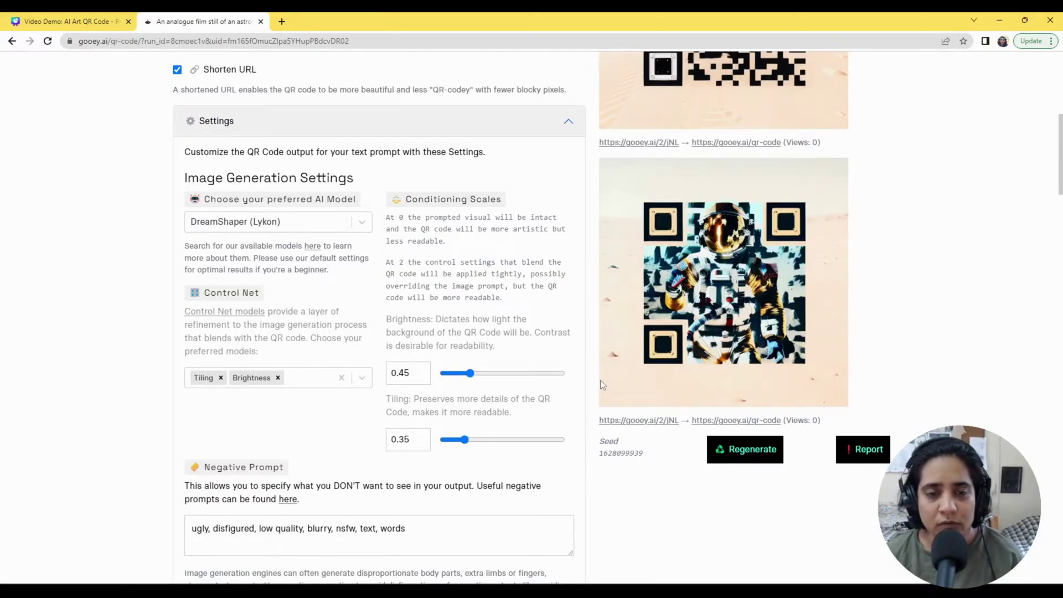
{"action": "left_click", "coordinate": [458, 125]}
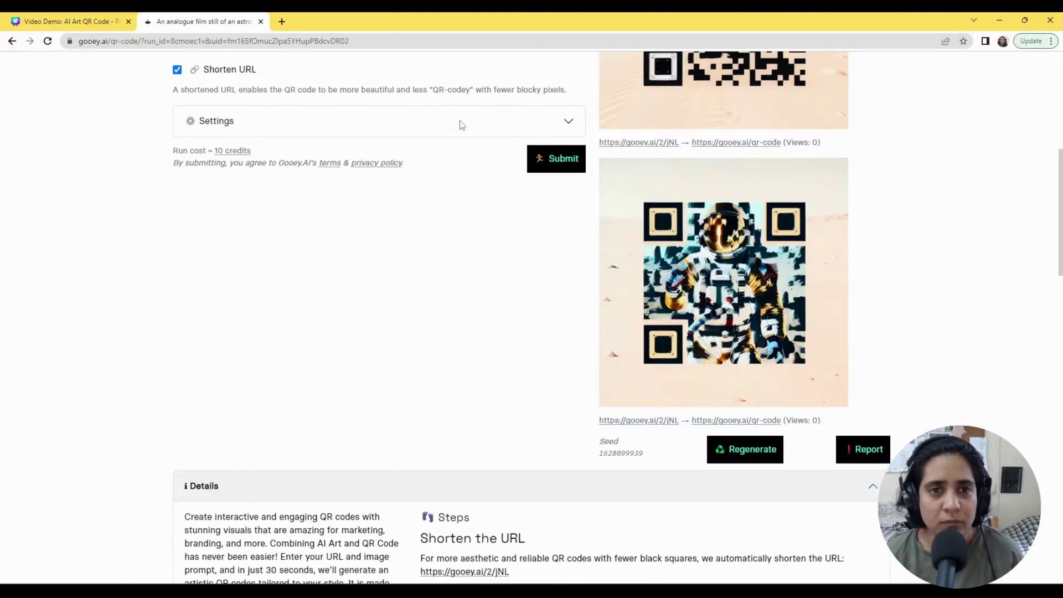
{"action": "left_click", "coordinate": [457, 126]}
{"action": "scroll", "coordinate": [387, 164], "scroll_direction": "up", "scroll_amount": 5}
{"action": "scroll", "coordinate": [347, 207], "scroll_direction": "down", "scroll_amount": 3}
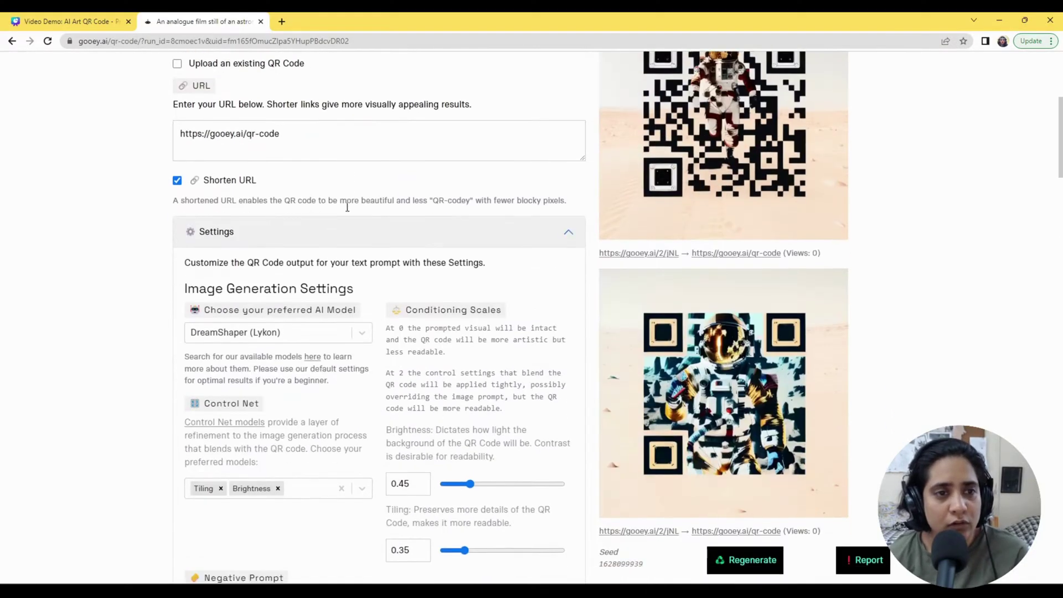
{"action": "scroll", "coordinate": [413, 325], "scroll_direction": "down", "scroll_amount": 3}
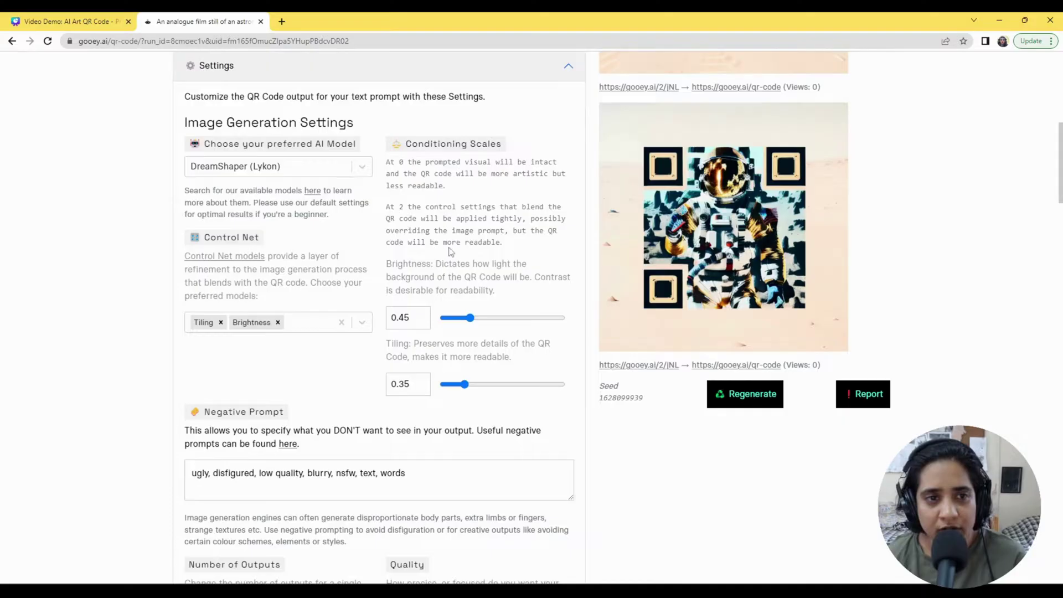
{"action": "scroll", "coordinate": [363, 180], "scroll_direction": "up", "scroll_amount": 2}
{"action": "left_click", "coordinate": [363, 181]}
{"action": "left_click", "coordinate": [364, 181]}
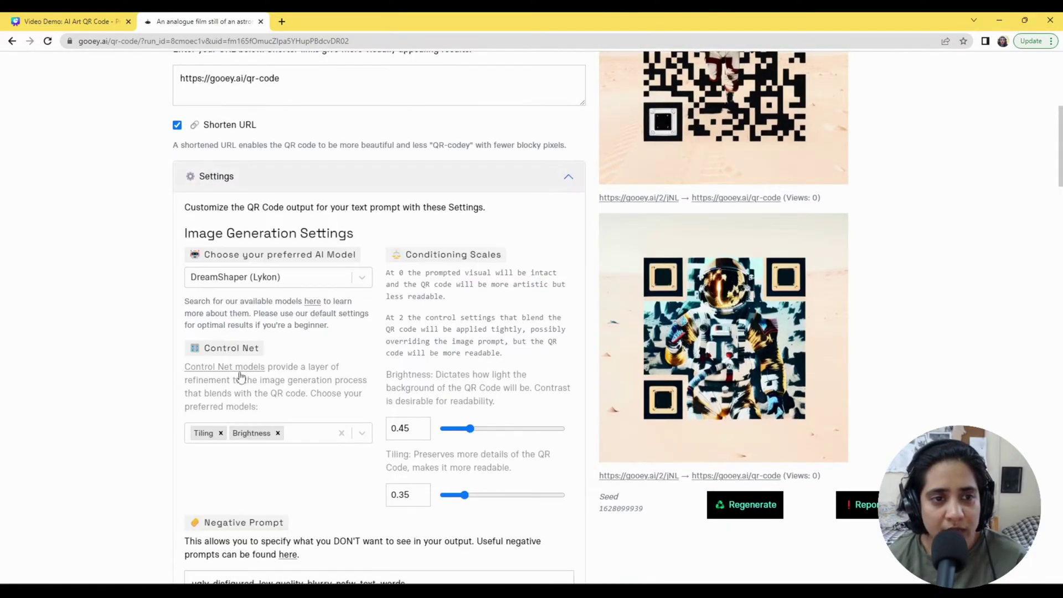
{"action": "left_click", "coordinate": [283, 288]}
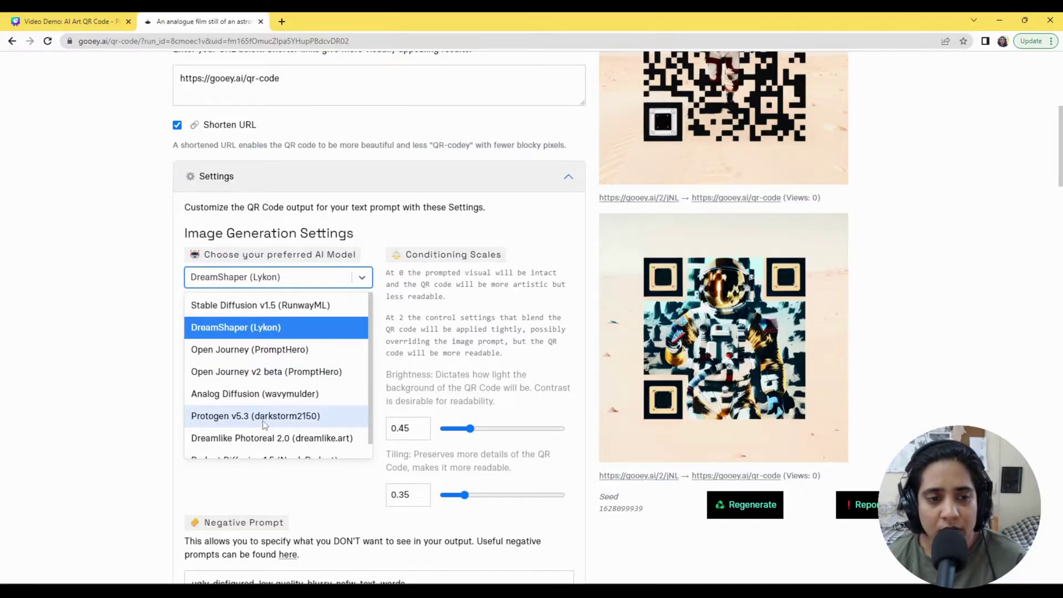
{"action": "scroll", "coordinate": [308, 416], "scroll_direction": "down", "scroll_amount": 1}
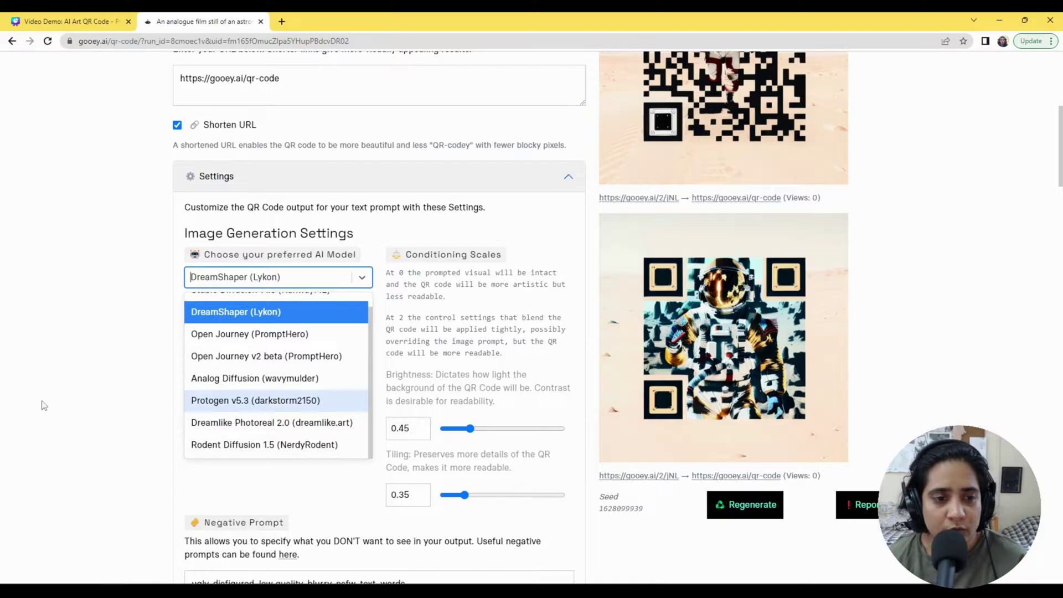
{"action": "left_click", "coordinate": [76, 392]}
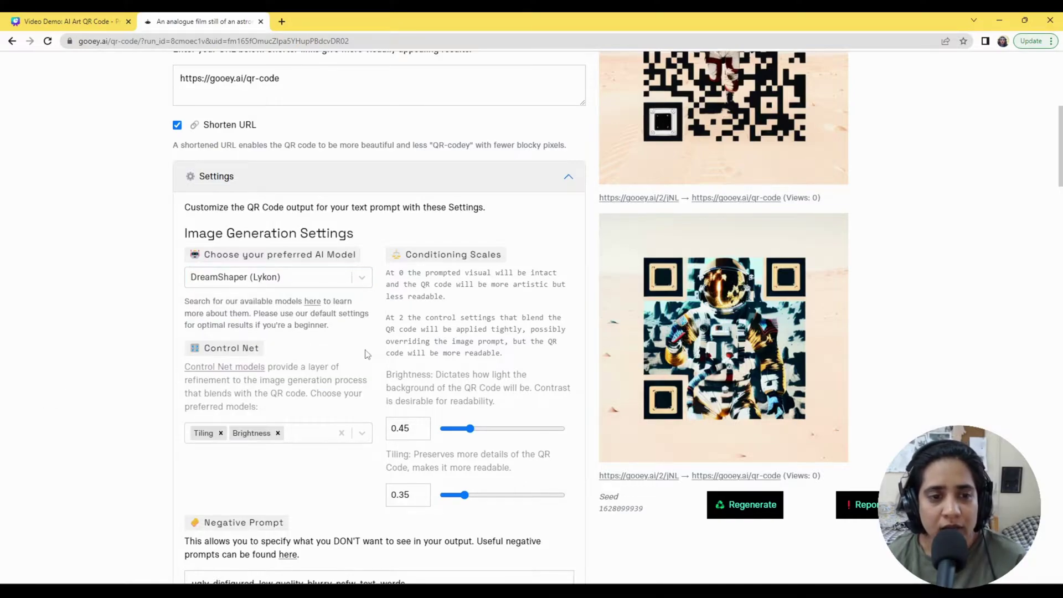
- Try Brightness conditioning at 2 and at 0, then settle on 0.3
{"action": "scroll", "coordinate": [294, 396], "scroll_direction": "down", "scroll_amount": 1}
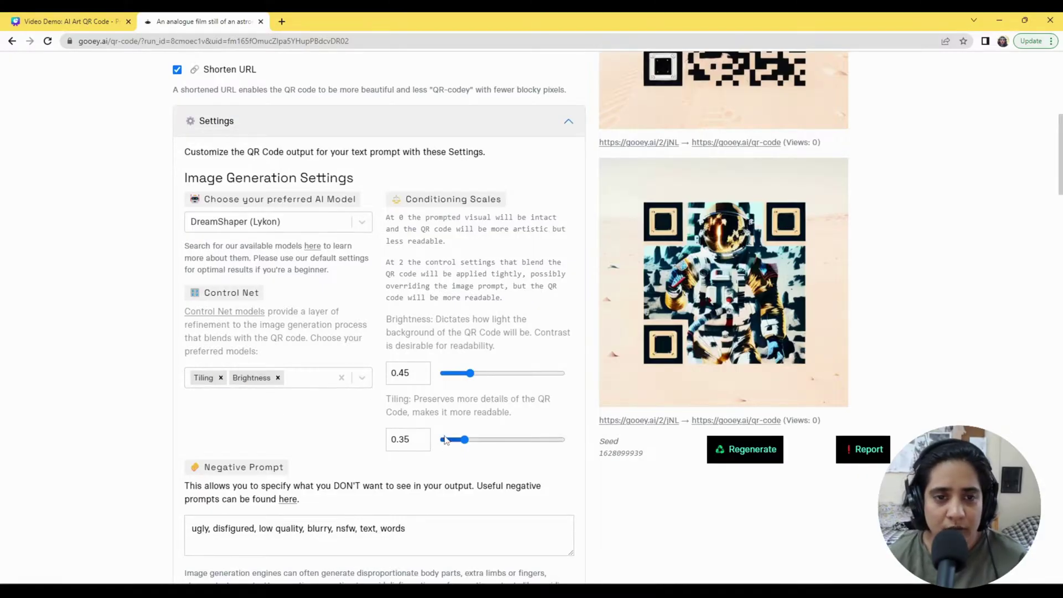
{"action": "left_click_drag", "start_coordinate": [470, 372], "coordinate": [573, 382]}
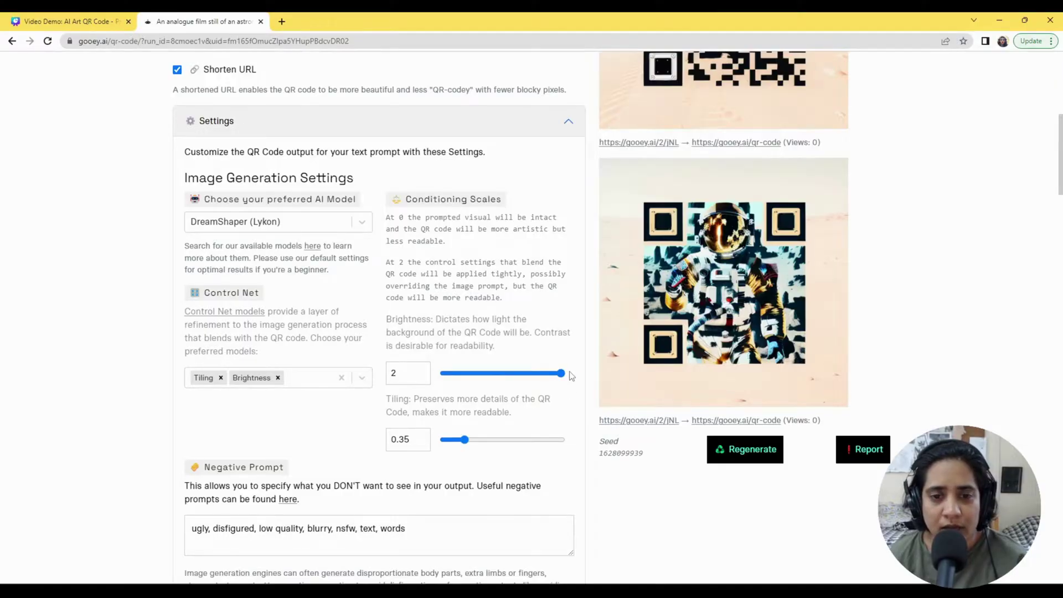
{"action": "left_click_drag", "start_coordinate": [561, 373], "coordinate": [442, 374]}
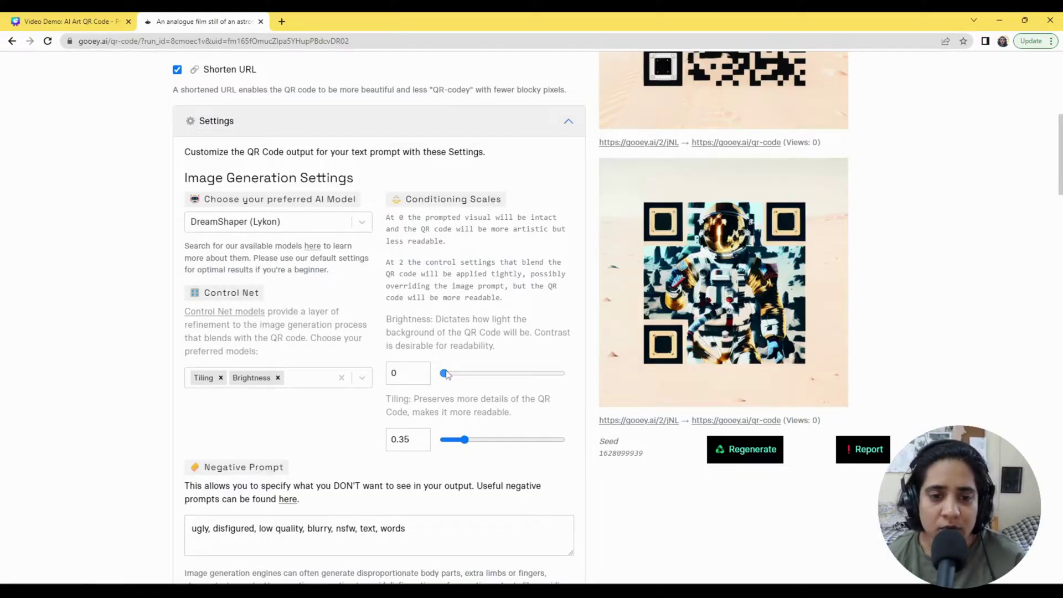
{"action": "left_click_drag", "start_coordinate": [445, 374], "coordinate": [463, 375]}
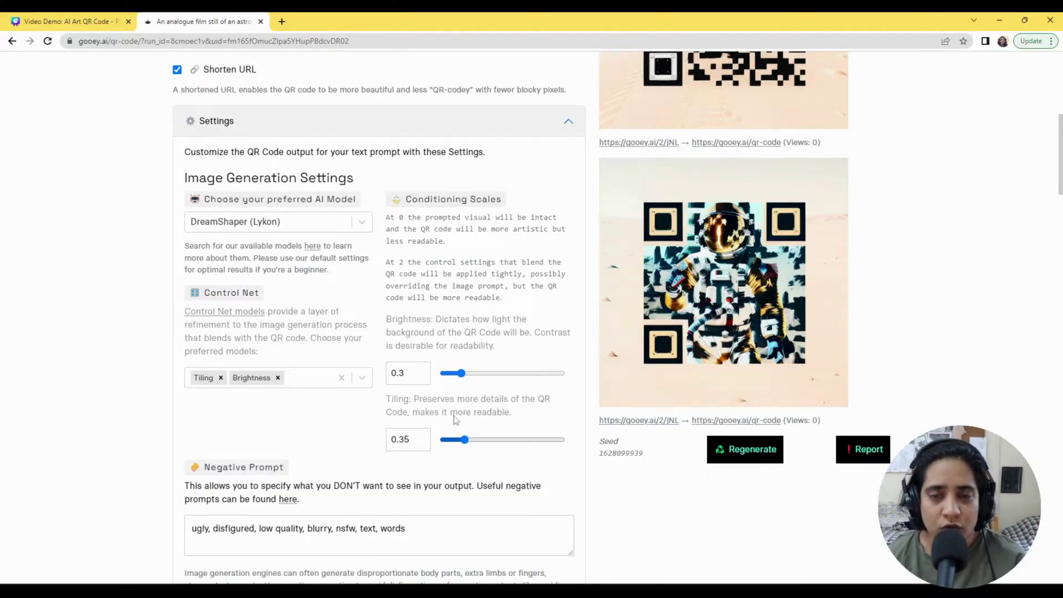
- Set Brightness conditioning to 0.1 and submit a new generation
{"action": "left_click_drag", "start_coordinate": [464, 377], "coordinate": [448, 373]}
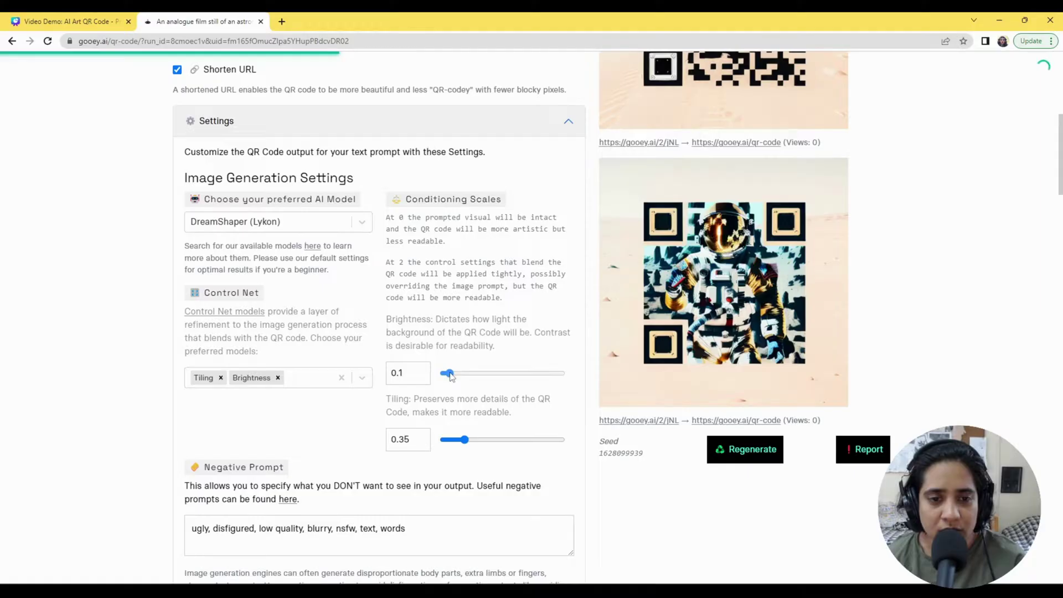
{"action": "scroll", "coordinate": [475, 498], "scroll_direction": "down", "scroll_amount": 7}
{"action": "scroll", "coordinate": [471, 481], "scroll_direction": "down", "scroll_amount": 10}
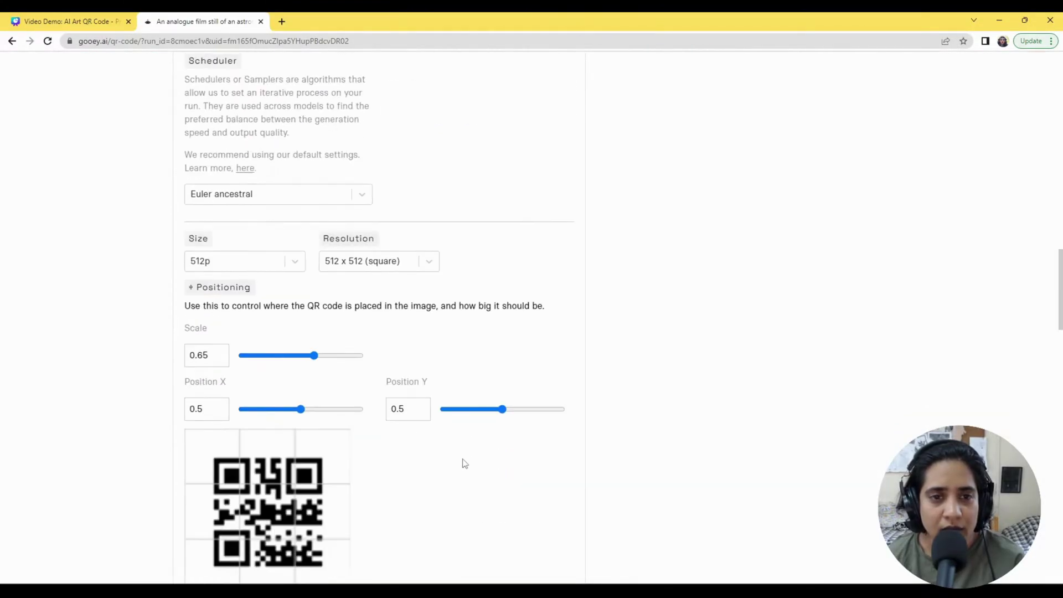
{"action": "scroll", "coordinate": [408, 330], "scroll_direction": "up", "scroll_amount": 20}
{"action": "scroll", "coordinate": [407, 327], "scroll_direction": "down", "scroll_amount": 10}
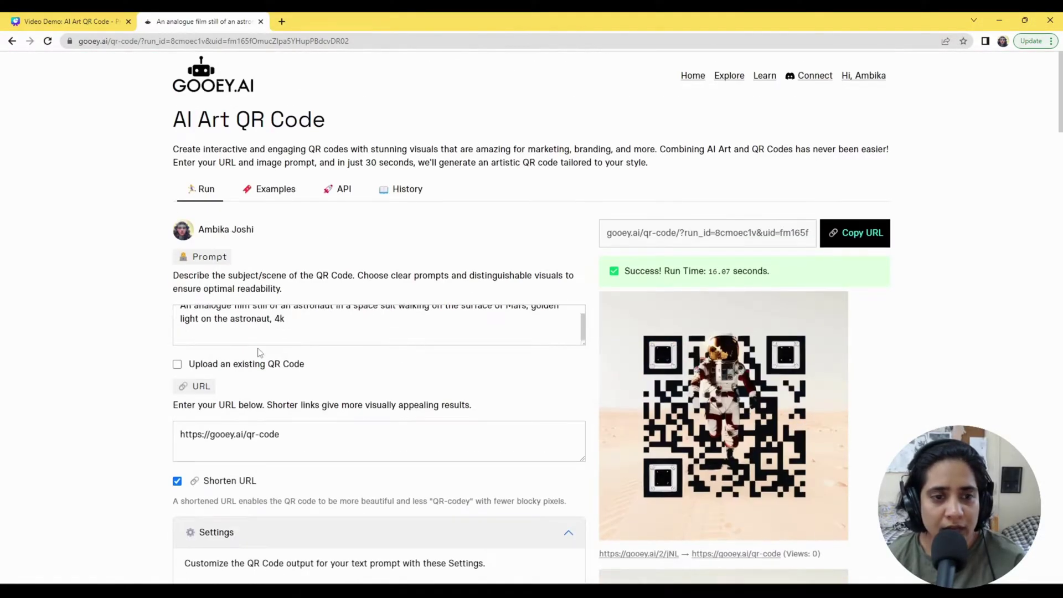
{"action": "scroll", "coordinate": [620, 457], "scroll_direction": "down", "scroll_amount": 12}
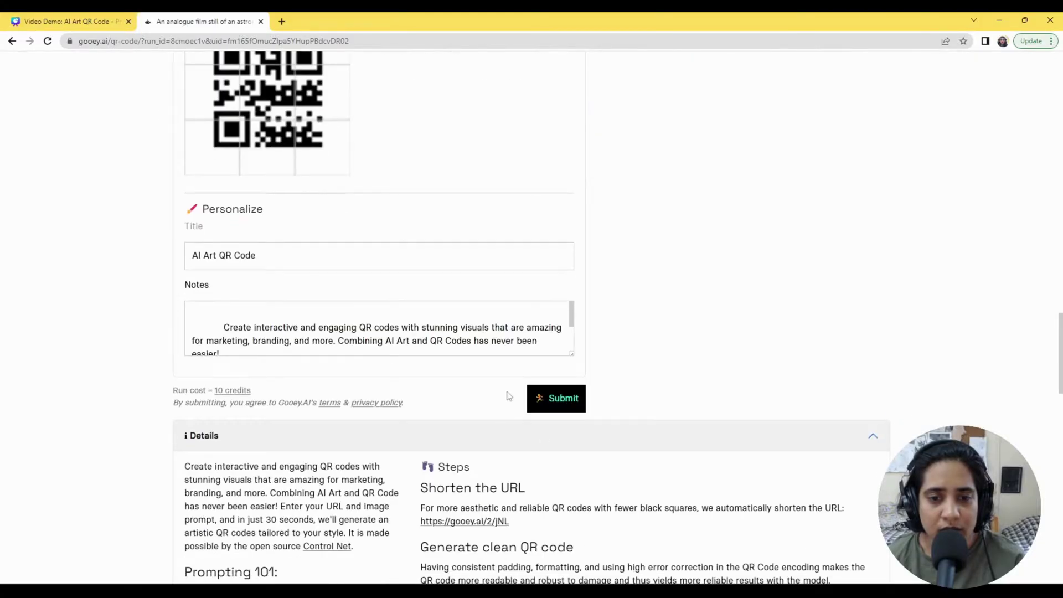
{"action": "left_click", "coordinate": [573, 403]}
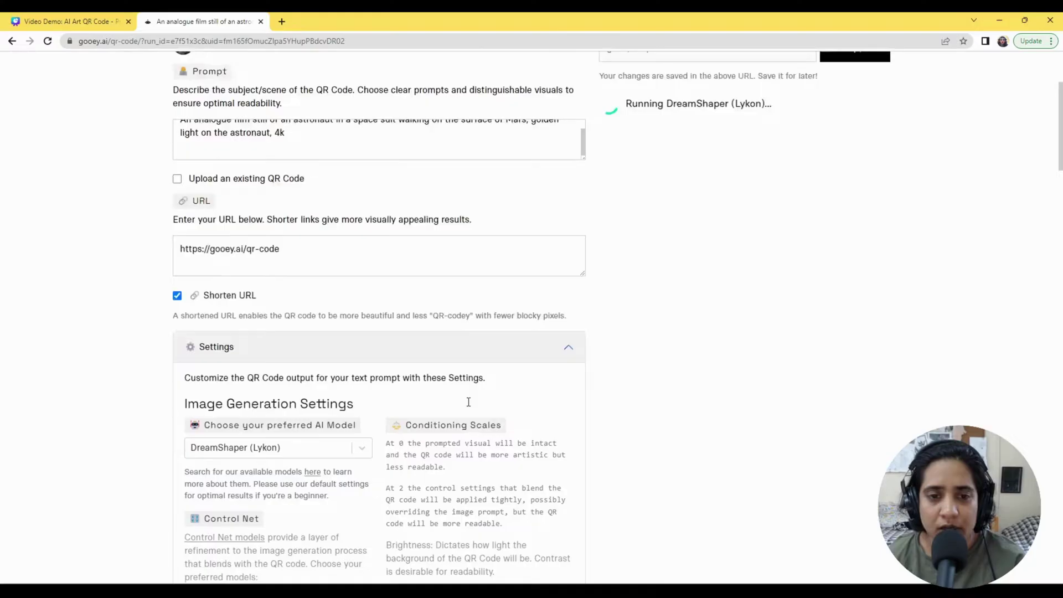
{"action": "scroll", "coordinate": [406, 329], "scroll_direction": "up", "scroll_amount": 1}
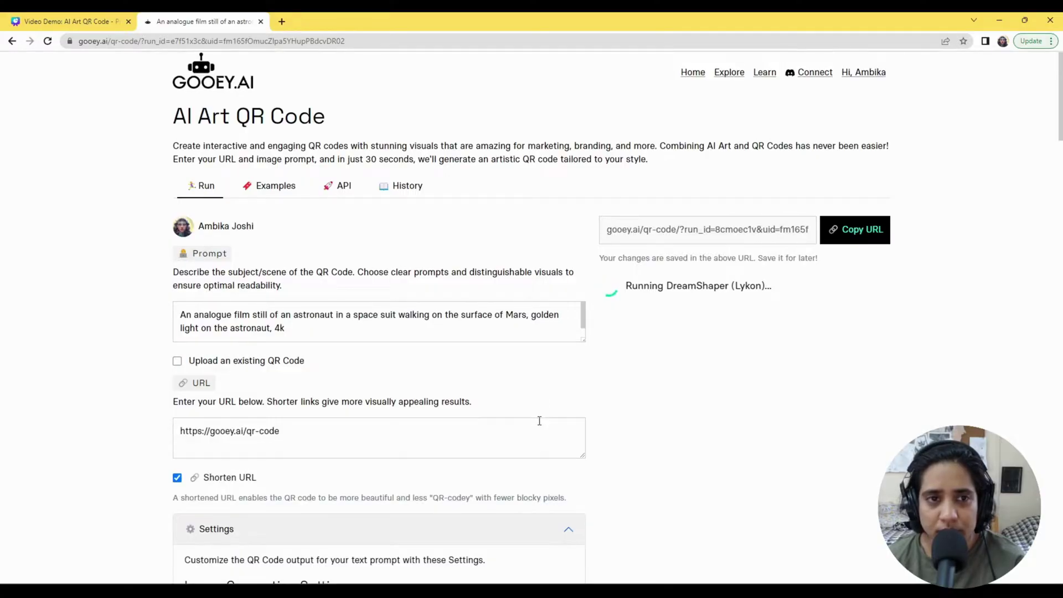
- Raise Brightness conditioning to 1.8 and submit the run
{"action": "scroll", "coordinate": [724, 304], "scroll_direction": "down", "scroll_amount": 5}
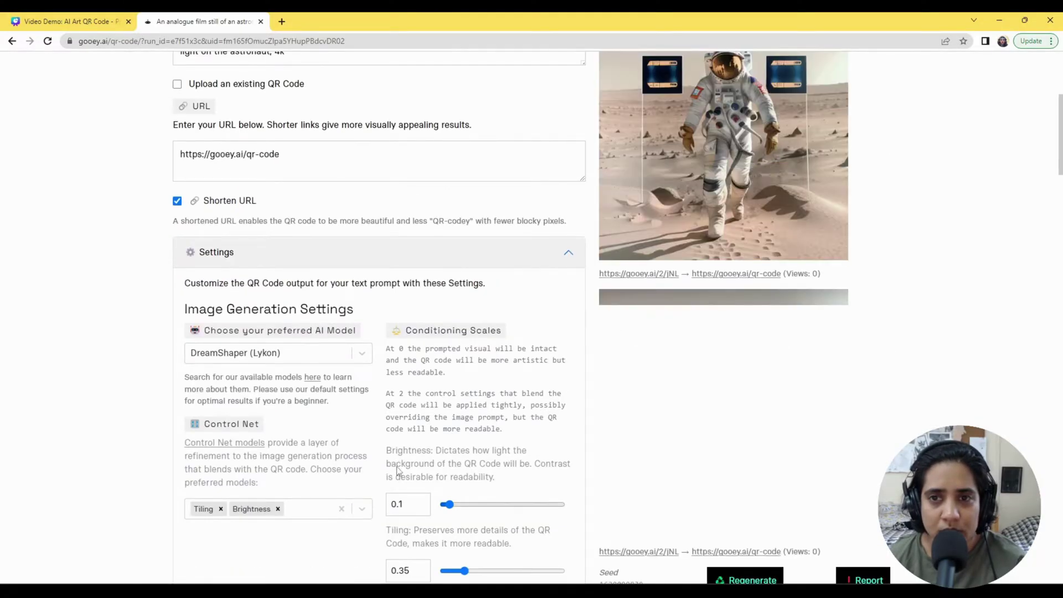
{"action": "scroll", "coordinate": [723, 304], "scroll_direction": "up", "scroll_amount": 2}
{"action": "scroll", "coordinate": [724, 304], "scroll_direction": "down", "scroll_amount": 3}
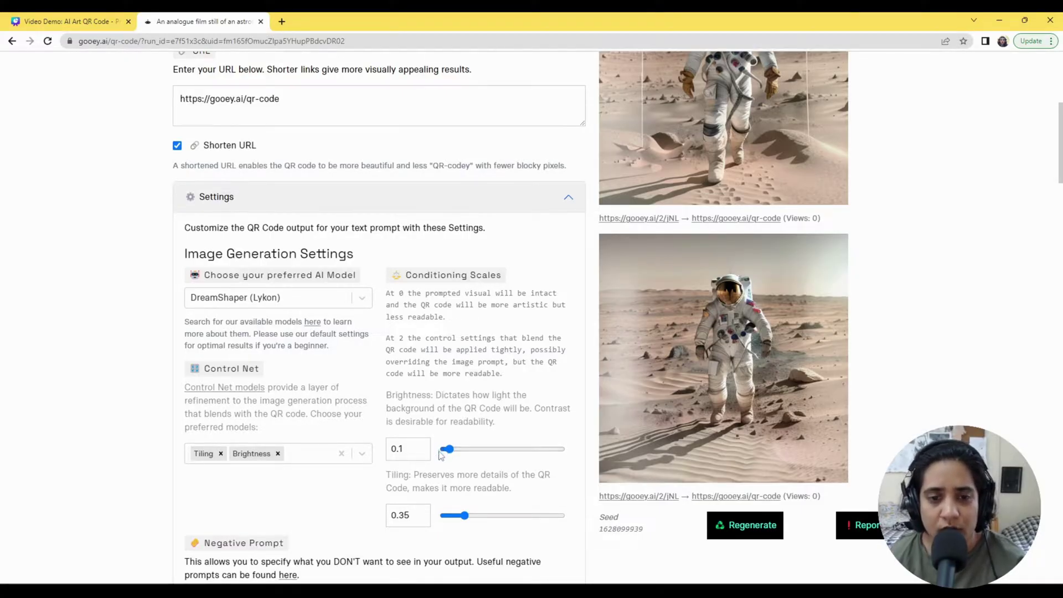
{"action": "left_click_drag", "start_coordinate": [446, 451], "coordinate": [550, 451]}
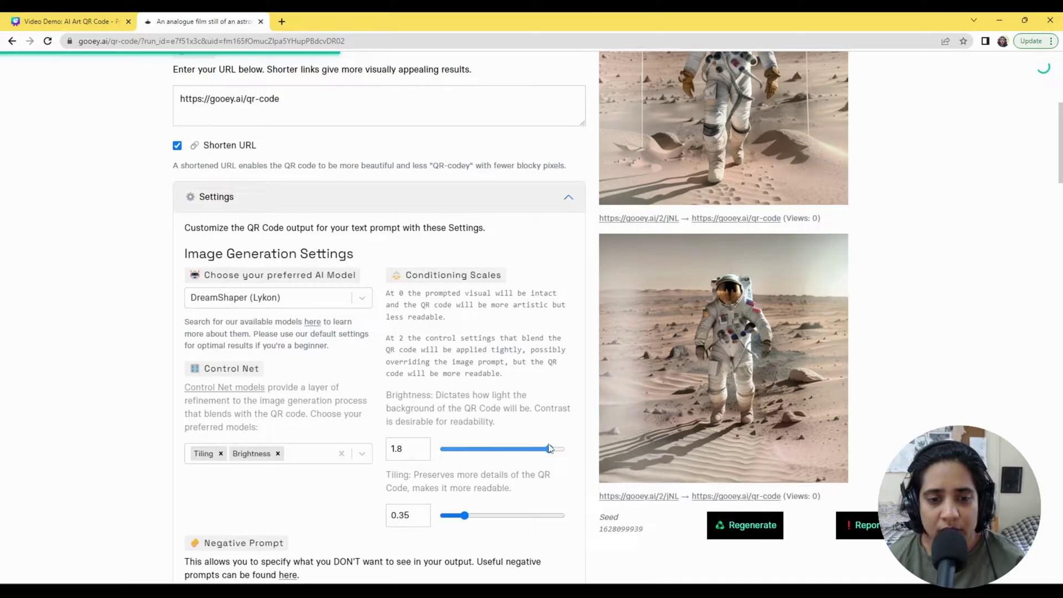
{"action": "scroll", "coordinate": [428, 371], "scroll_direction": "down", "scroll_amount": 20}
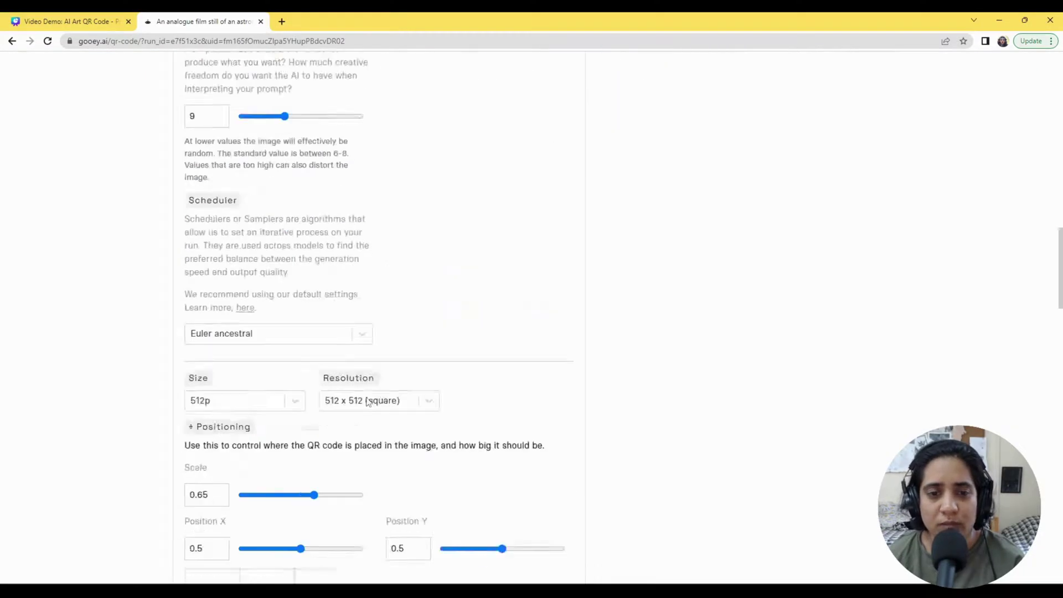
{"action": "scroll", "coordinate": [596, 350], "scroll_direction": "up", "scroll_amount": 15}
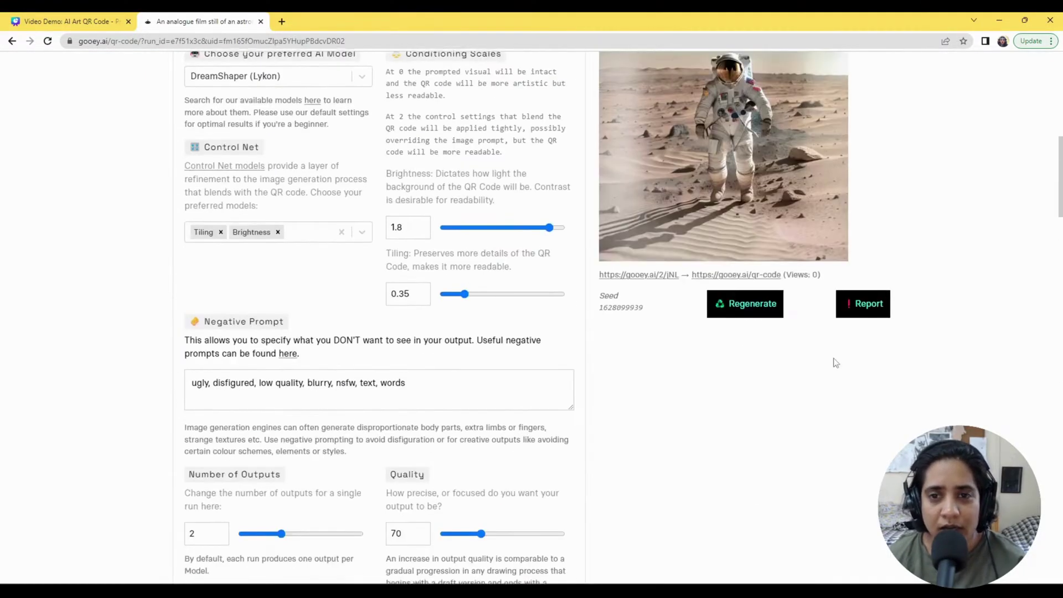
{"action": "scroll", "coordinate": [547, 414], "scroll_direction": "down", "scroll_amount": 15}
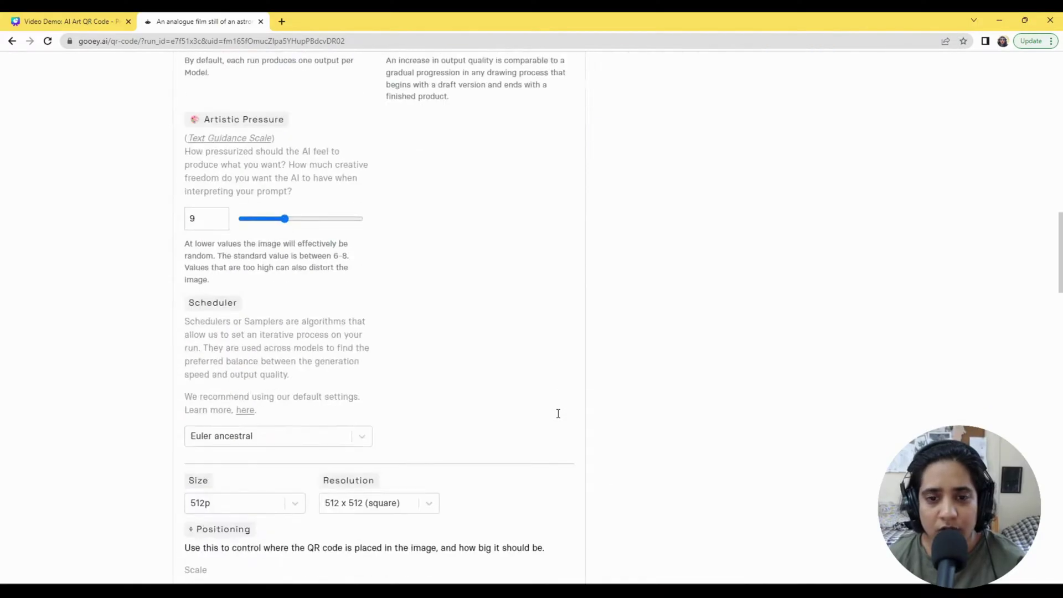
{"action": "left_click", "coordinate": [567, 402]}
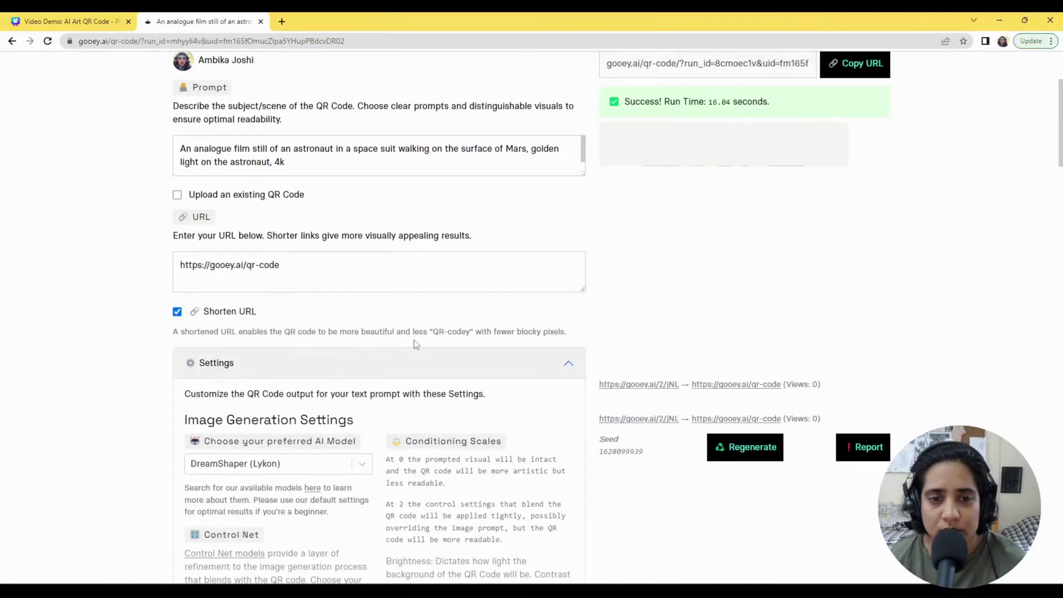
- Review the plain QR code results, then set Brightness conditioning to 0.35
{"action": "scroll", "coordinate": [587, 349], "scroll_direction": "down", "scroll_amount": 10}
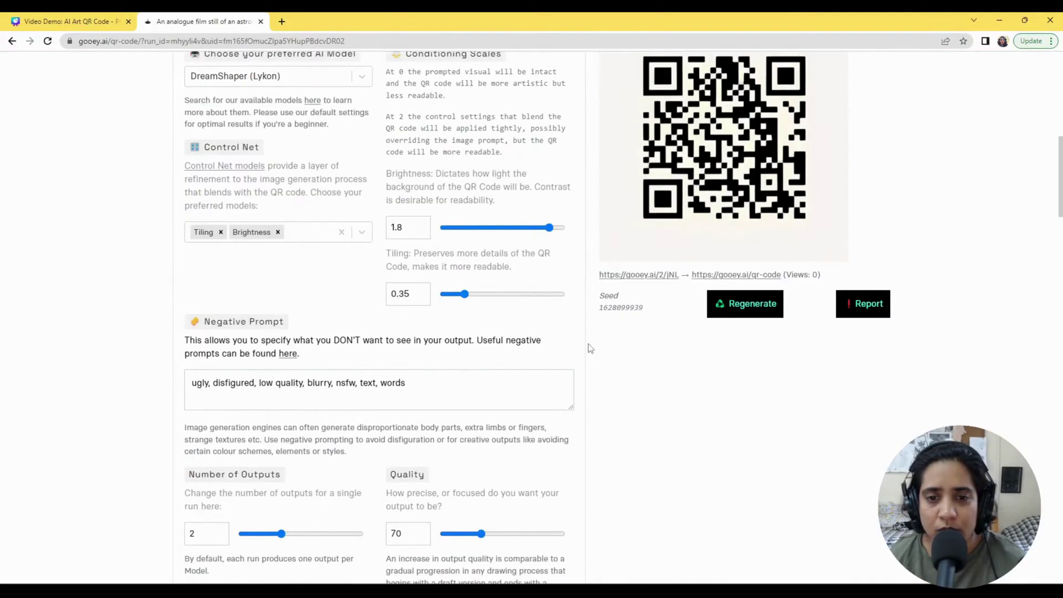
{"action": "scroll", "coordinate": [434, 336], "scroll_direction": "up", "scroll_amount": 6}
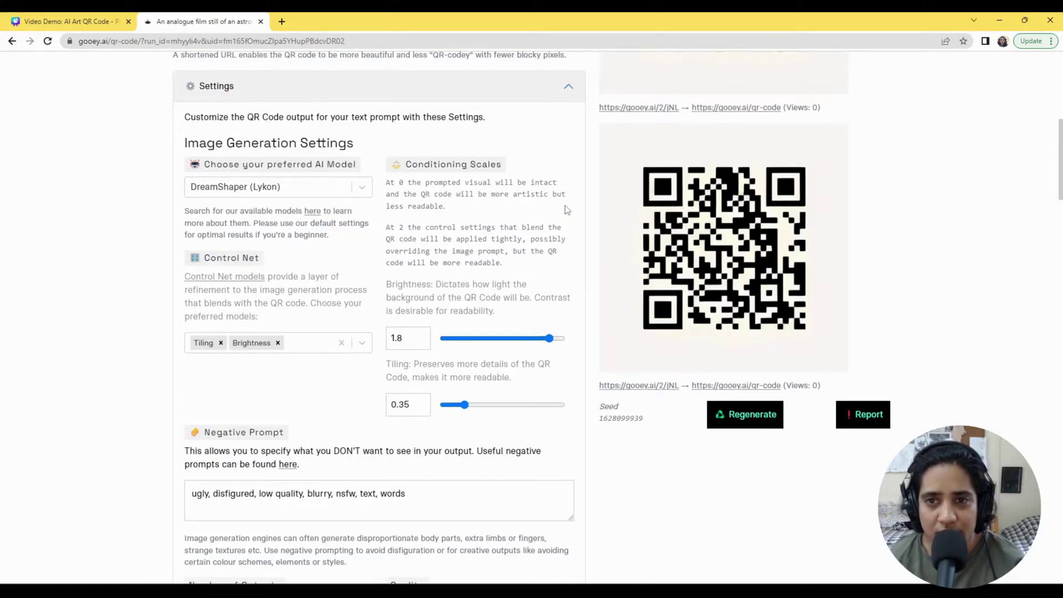
{"action": "scroll", "coordinate": [502, 300], "scroll_direction": "up", "scroll_amount": 5}
{"action": "scroll", "coordinate": [491, 323], "scroll_direction": "down", "scroll_amount": 7}
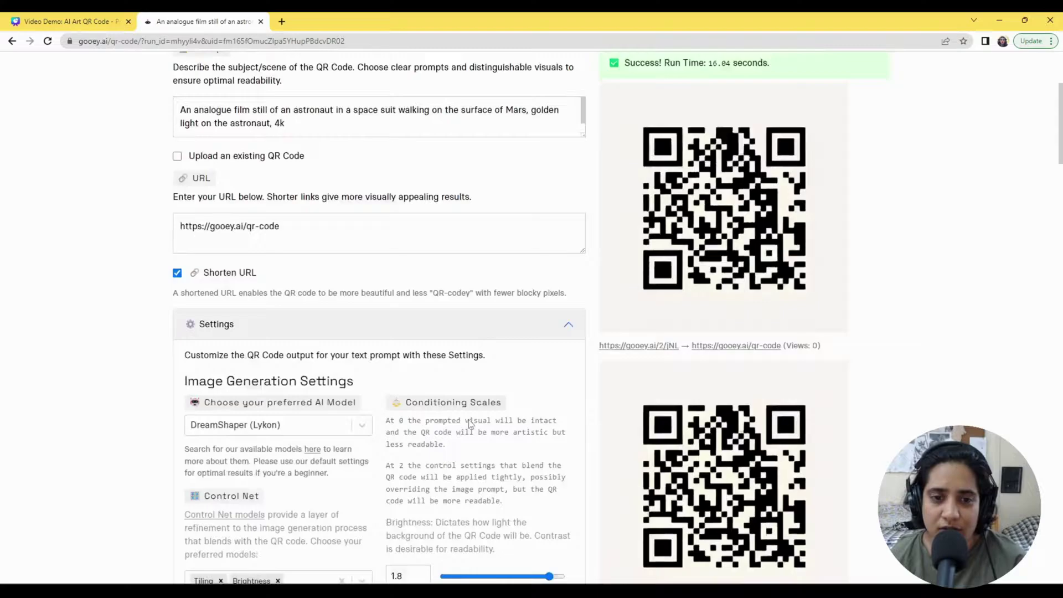
{"action": "left_click", "coordinate": [465, 229]}
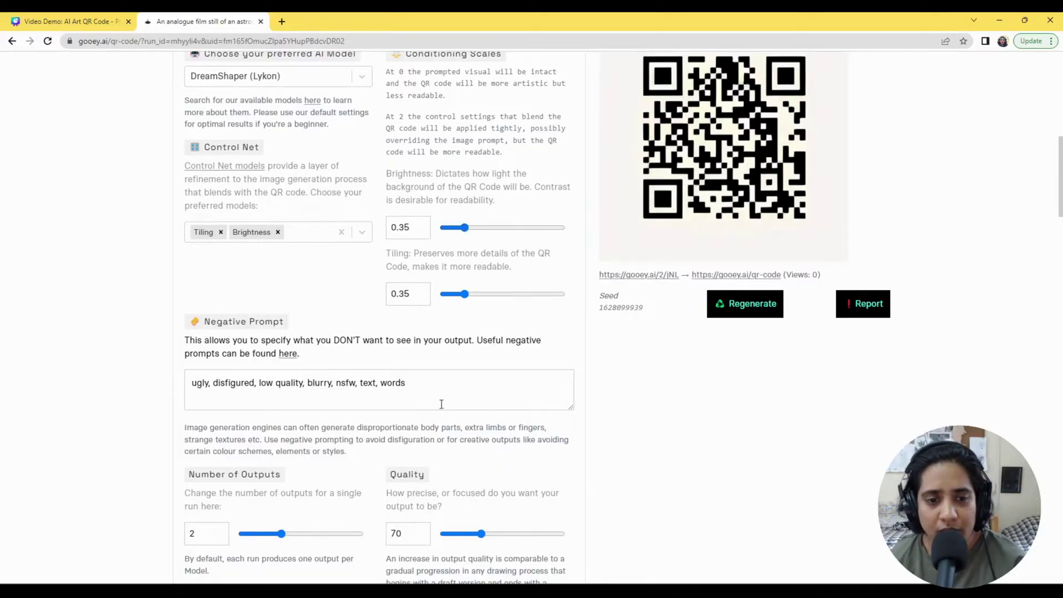
{"action": "scroll", "coordinate": [440, 403], "scroll_direction": "down", "scroll_amount": 3}
{"action": "scroll", "coordinate": [439, 430], "scroll_direction": "up", "scroll_amount": 13}
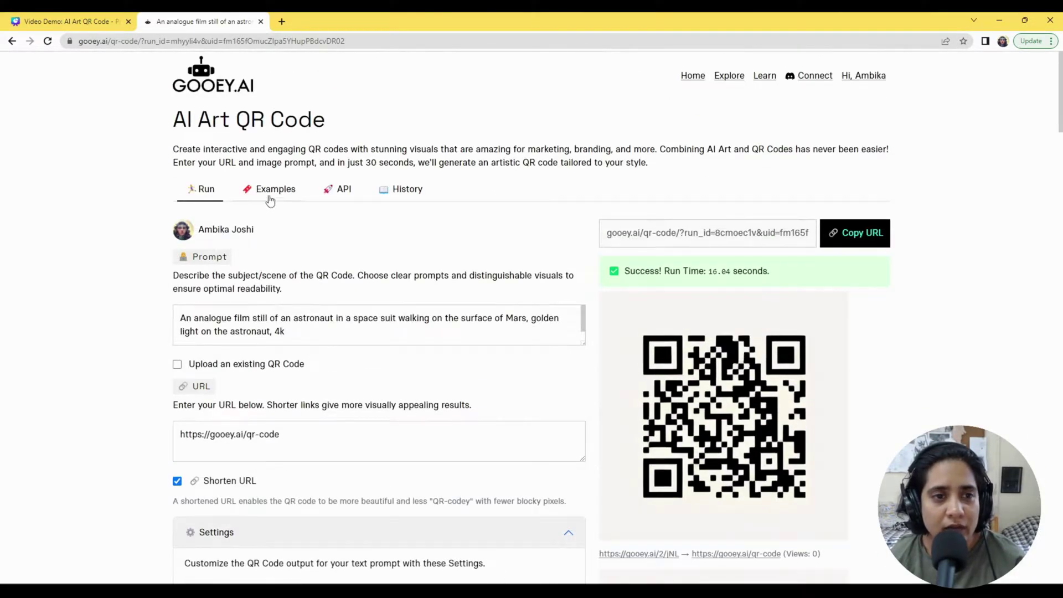
{"action": "left_click", "coordinate": [270, 196]}
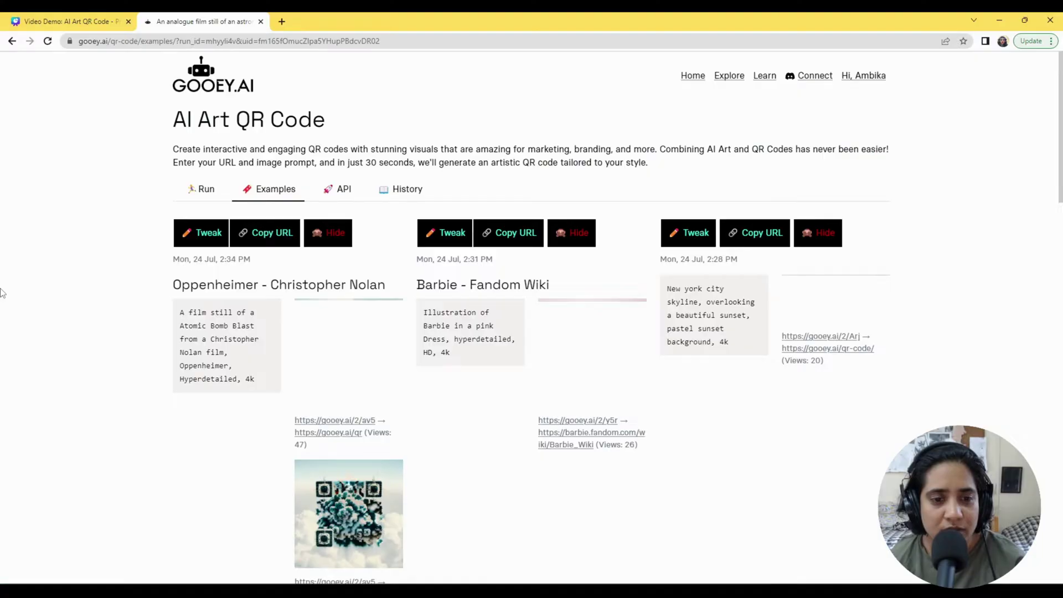
{"action": "scroll", "coordinate": [491, 429], "scroll_direction": "down", "scroll_amount": 3}
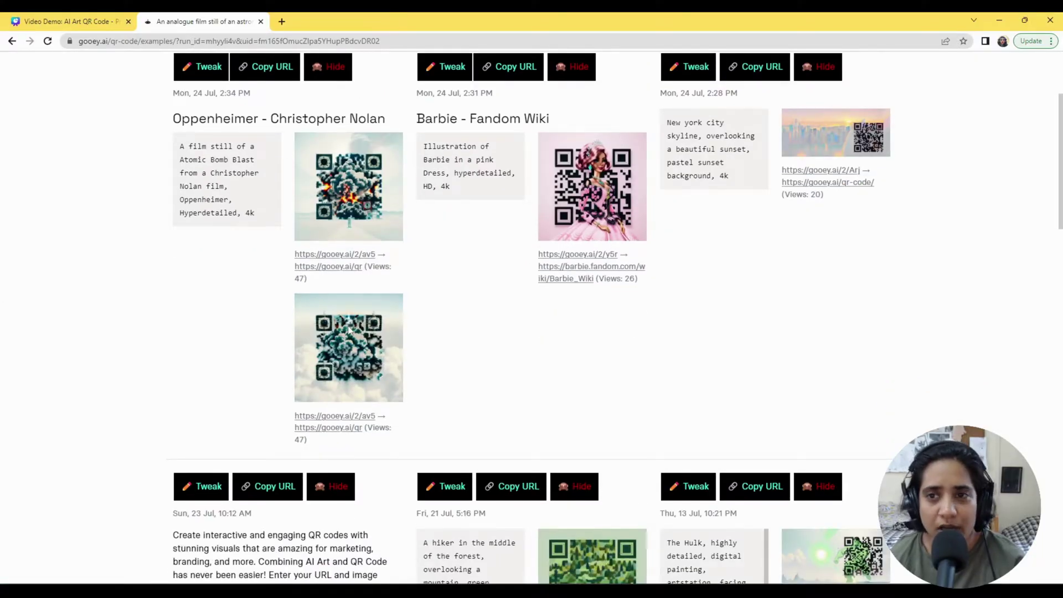
{"action": "scroll", "coordinate": [252, 347], "scroll_direction": "down", "scroll_amount": 9}
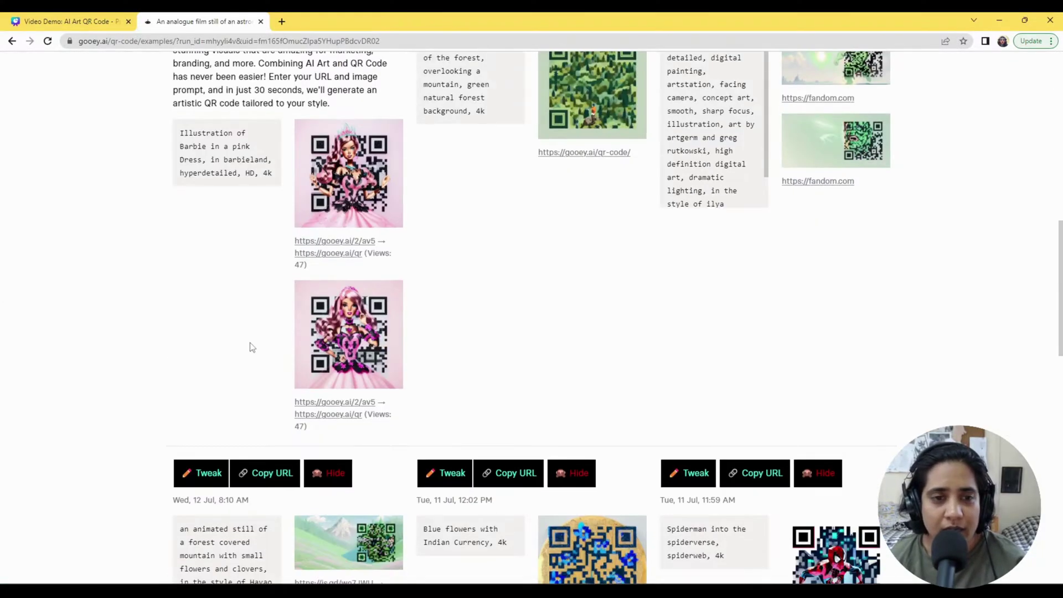
{"action": "scroll", "coordinate": [108, 340], "scroll_direction": "up", "scroll_amount": 12}
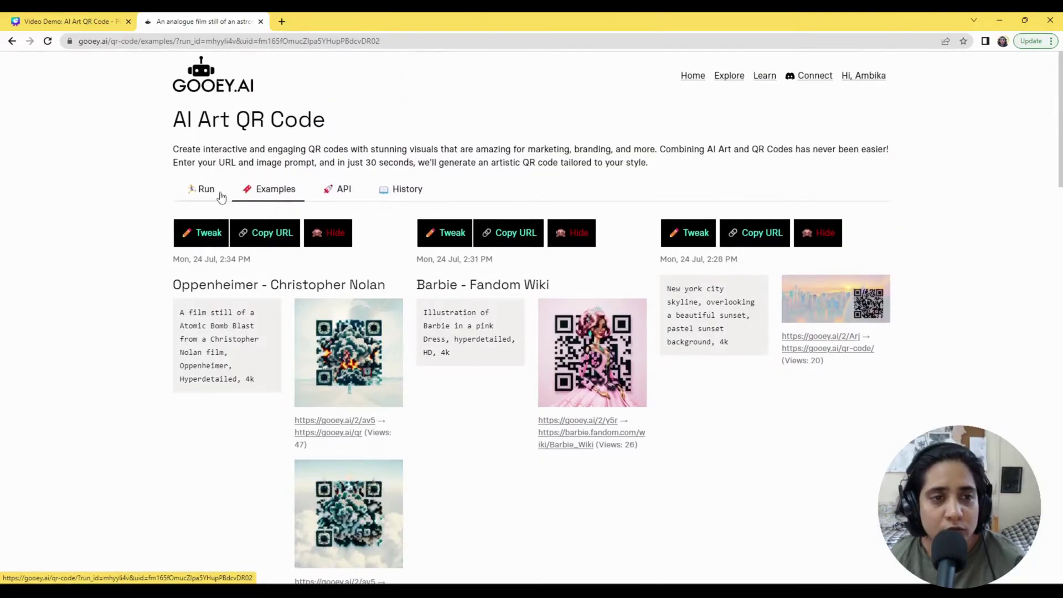
{"action": "left_click", "coordinate": [213, 189]}
{"action": "scroll", "coordinate": [379, 423], "scroll_direction": "down", "scroll_amount": 12}
{"action": "scroll", "coordinate": [361, 249], "scroll_direction": "up", "scroll_amount": 5}
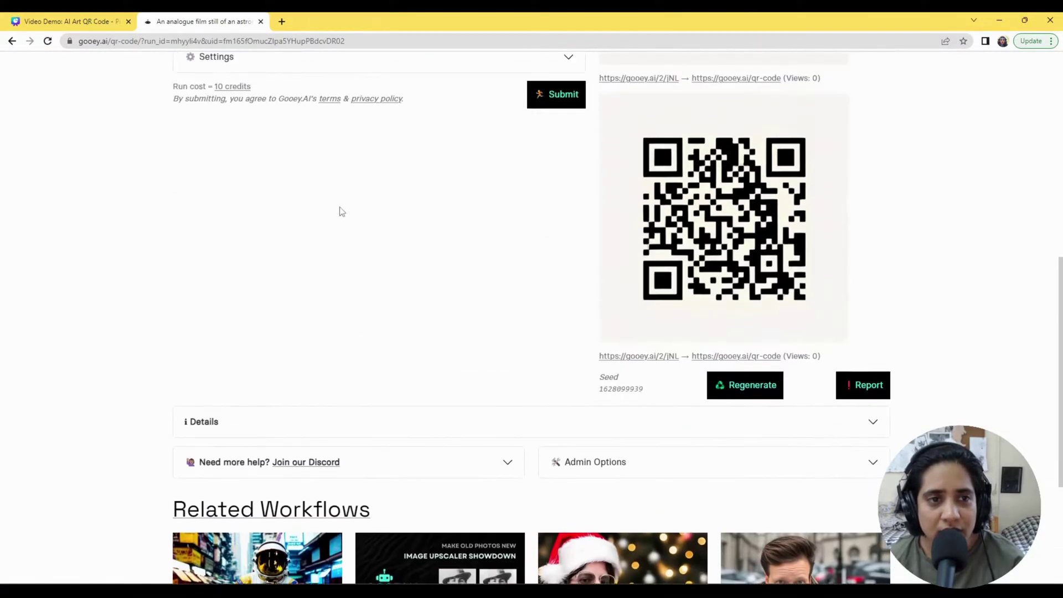
- Choose the 768 x 320 smartphone output resolution
{"action": "left_click", "coordinate": [338, 122]}
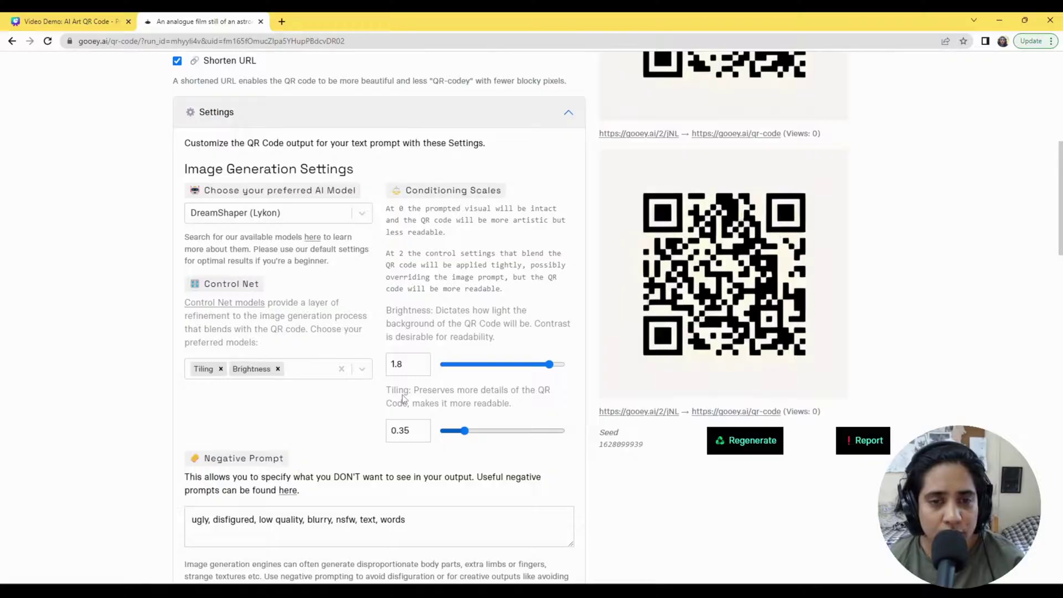
{"action": "scroll", "coordinate": [399, 399], "scroll_direction": "down", "scroll_amount": 11}
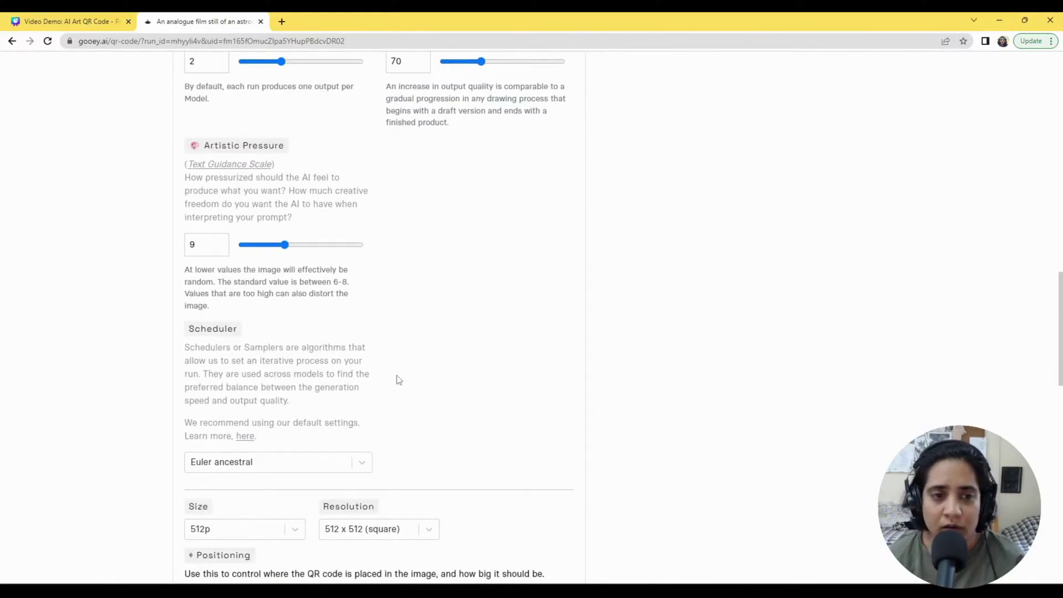
{"action": "scroll", "coordinate": [399, 380], "scroll_direction": "down", "scroll_amount": 8}
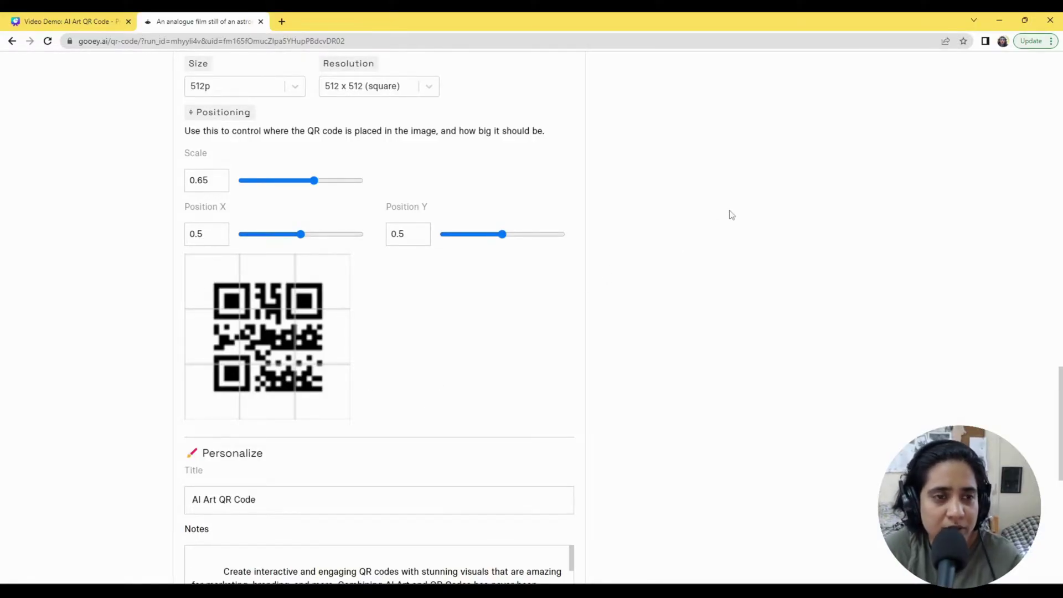
{"action": "scroll", "coordinate": [241, 395], "scroll_direction": "up", "scroll_amount": 1}
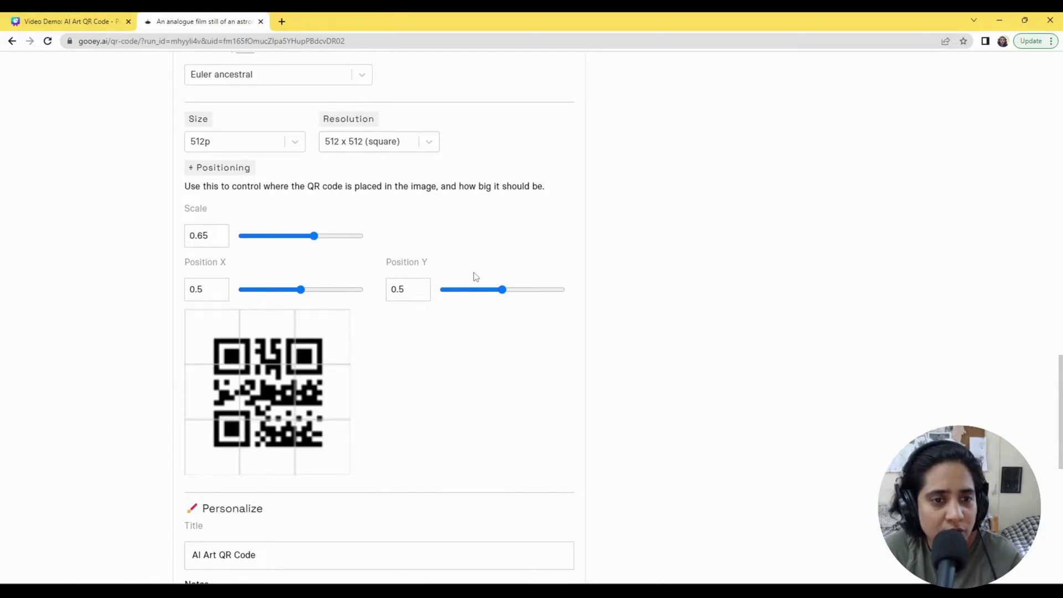
{"action": "left_click", "coordinate": [385, 149]}
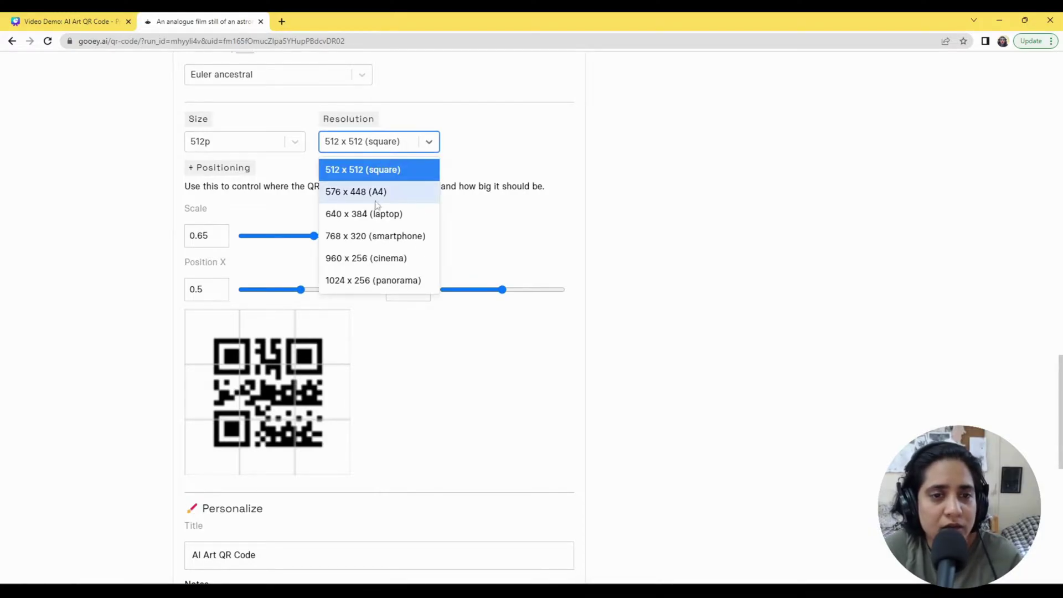
{"action": "left_click", "coordinate": [380, 241]}
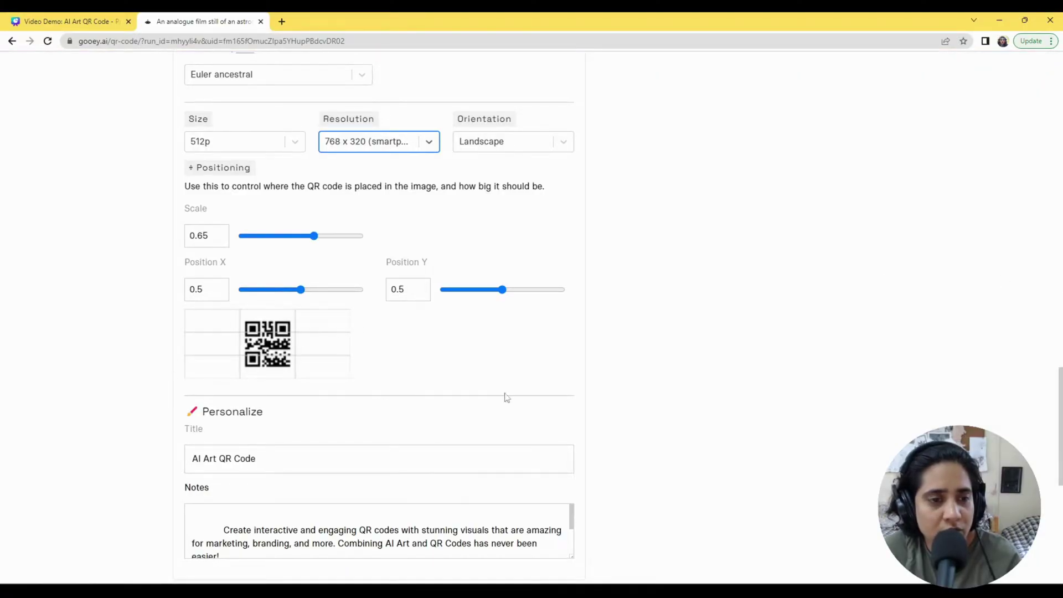
- Switch to Portrait orientation and move the QR down to Position Y 0.75
{"action": "left_click", "coordinate": [490, 142]}
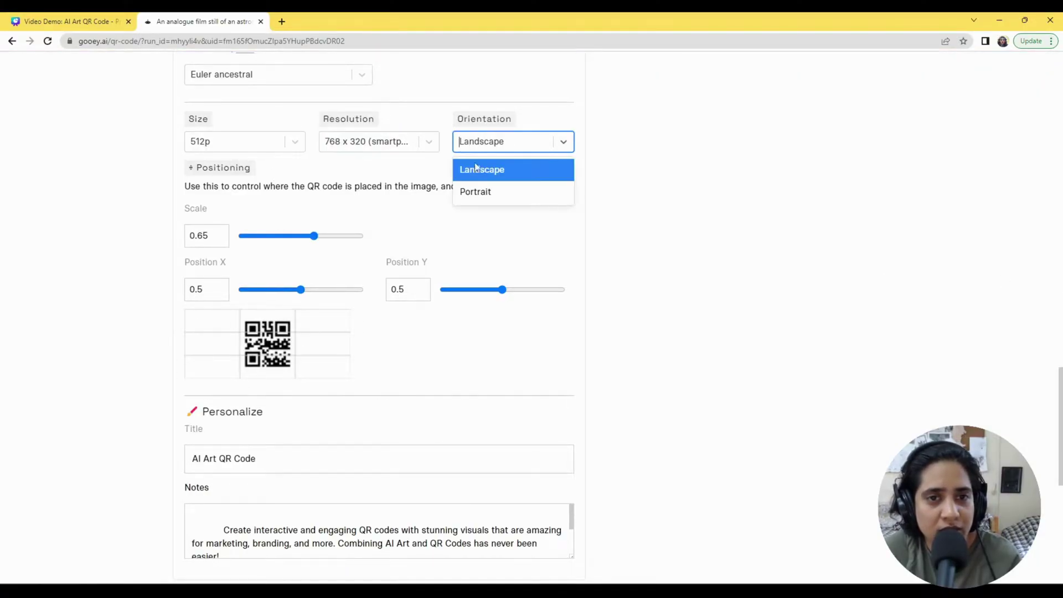
{"action": "left_click", "coordinate": [495, 192]}
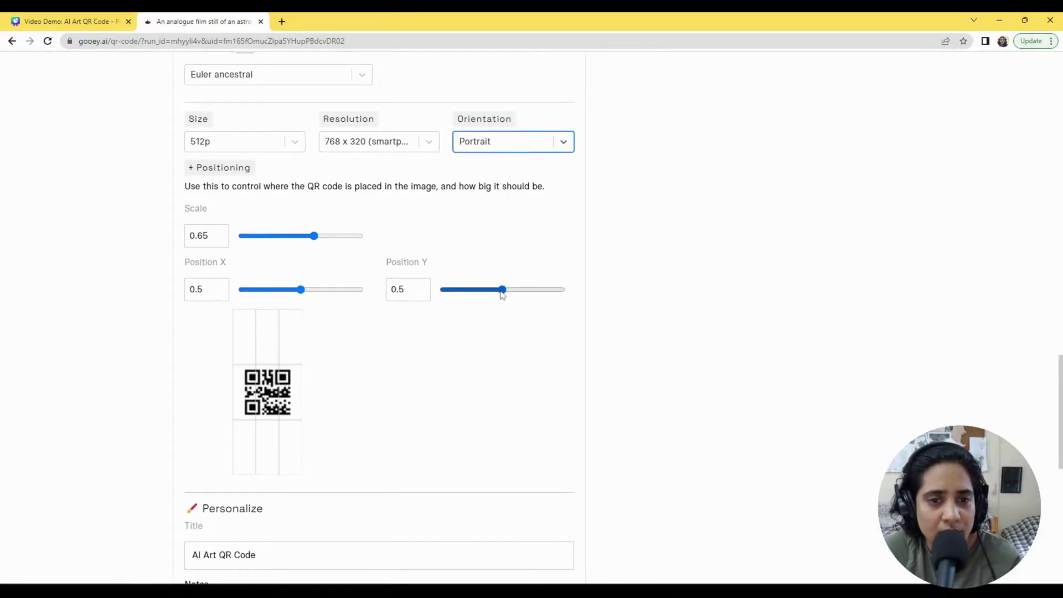
{"action": "left_click_drag", "start_coordinate": [503, 290], "coordinate": [527, 292]}
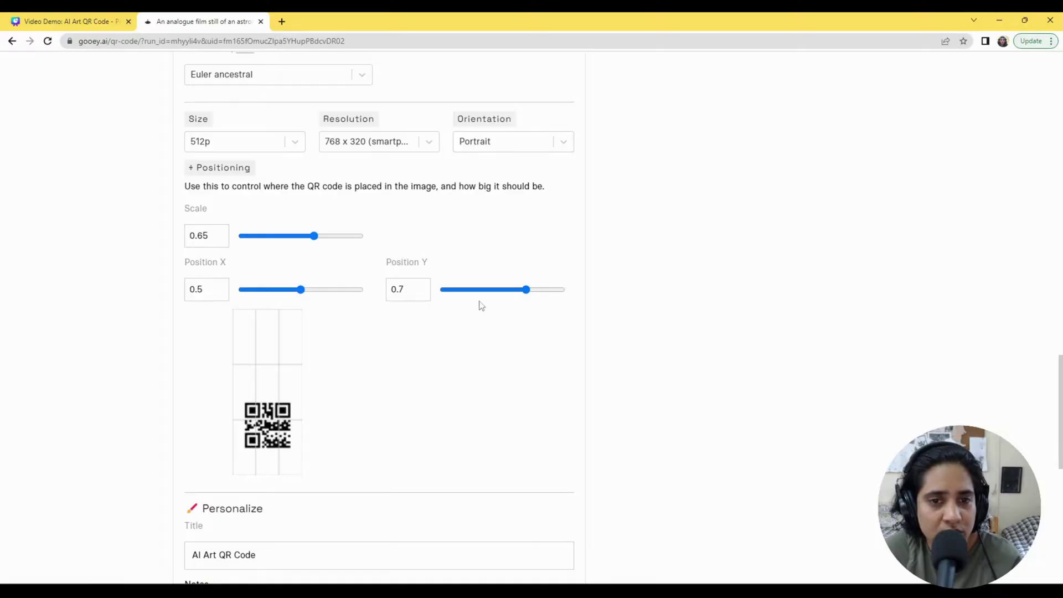
{"action": "left_click_drag", "start_coordinate": [526, 290], "coordinate": [532, 290]}
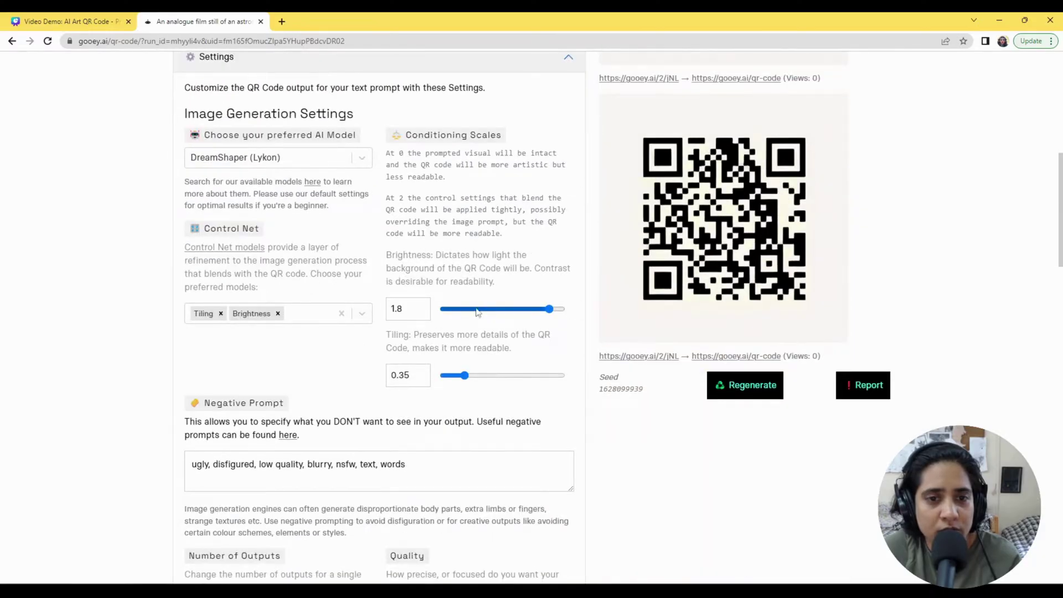
- Set Brightness conditioning to 0.4 and submit the generation
{"action": "left_click", "coordinate": [461, 311]}
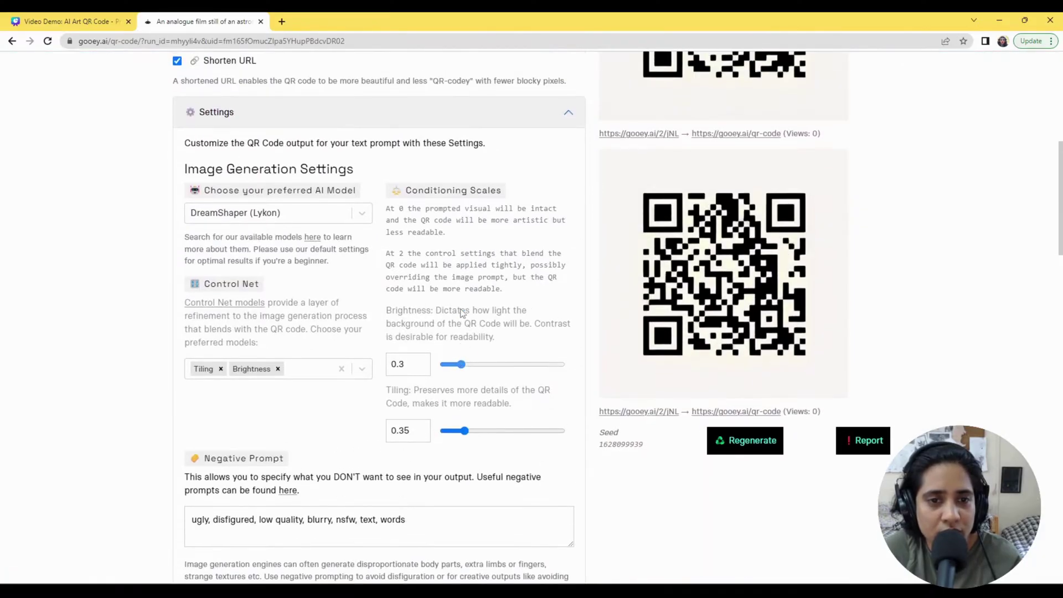
{"action": "left_click", "coordinate": [465, 370]}
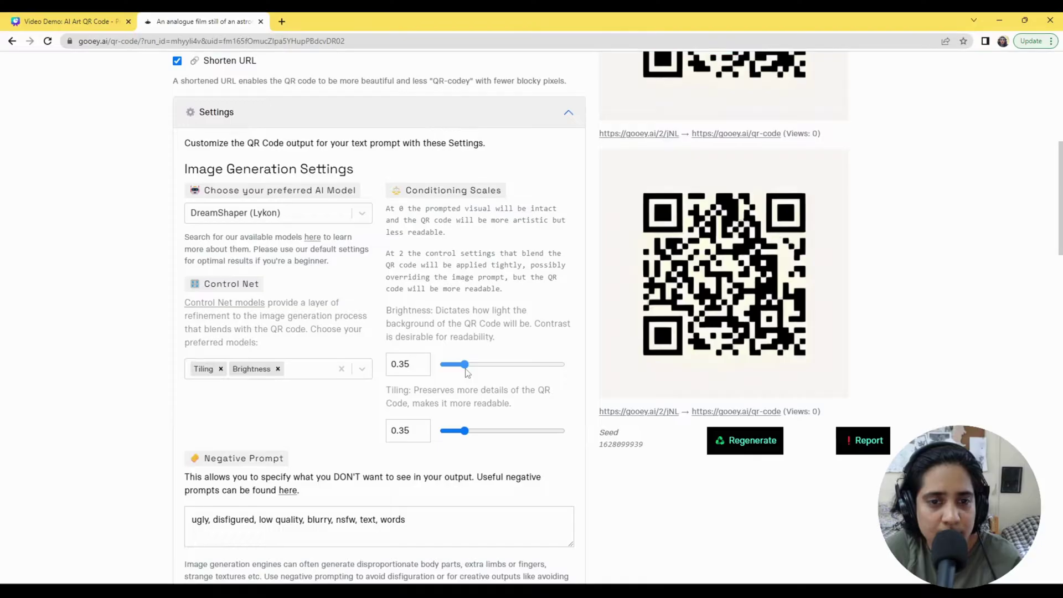
{"action": "left_click", "coordinate": [468, 365]}
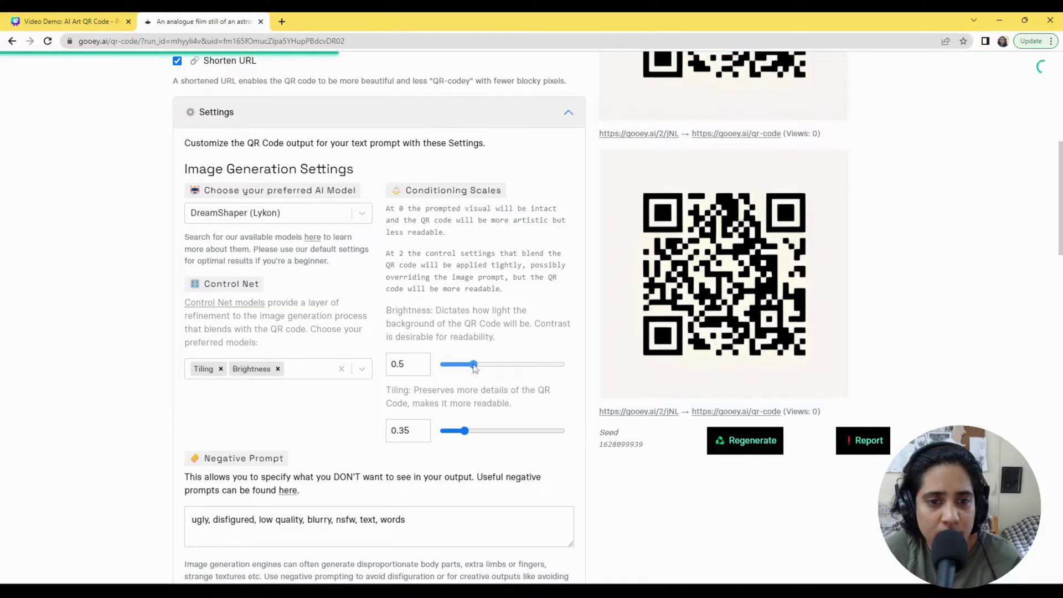
{"action": "scroll", "coordinate": [635, 505], "scroll_direction": "down", "scroll_amount": 2}
{"action": "scroll", "coordinate": [635, 505], "scroll_direction": "down", "scroll_amount": 20}
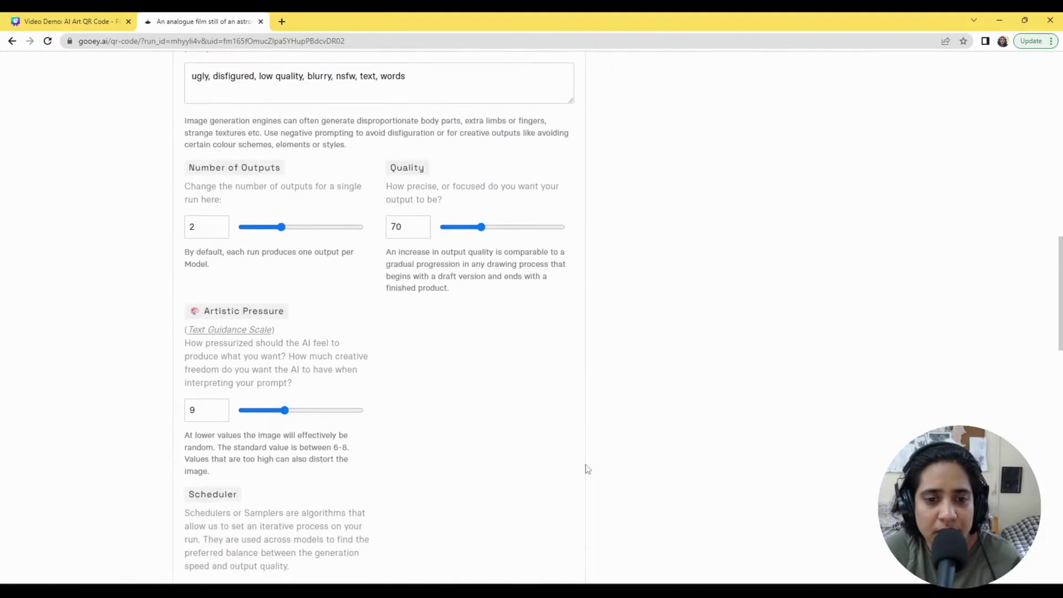
{"action": "left_click", "coordinate": [555, 162]}
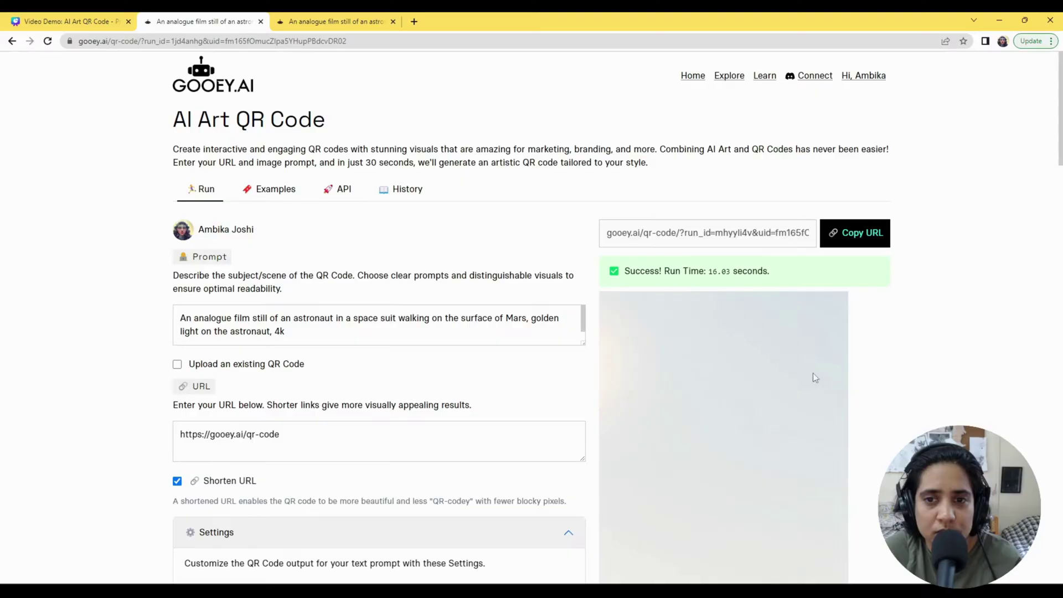
- Scroll through the finished tall portrait Mars-astronaut QR artworks
{"action": "scroll", "coordinate": [813, 374], "scroll_direction": "down", "scroll_amount": 9}
{"action": "scroll", "coordinate": [769, 450], "scroll_direction": "down", "scroll_amount": 8}
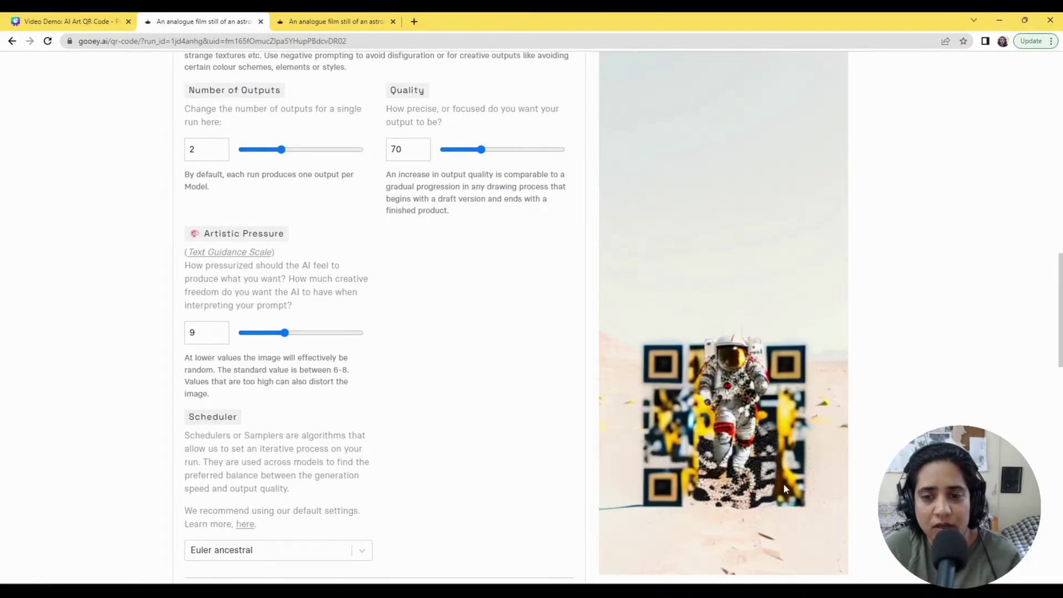
{"action": "scroll", "coordinate": [770, 466], "scroll_direction": "up", "scroll_amount": 10}
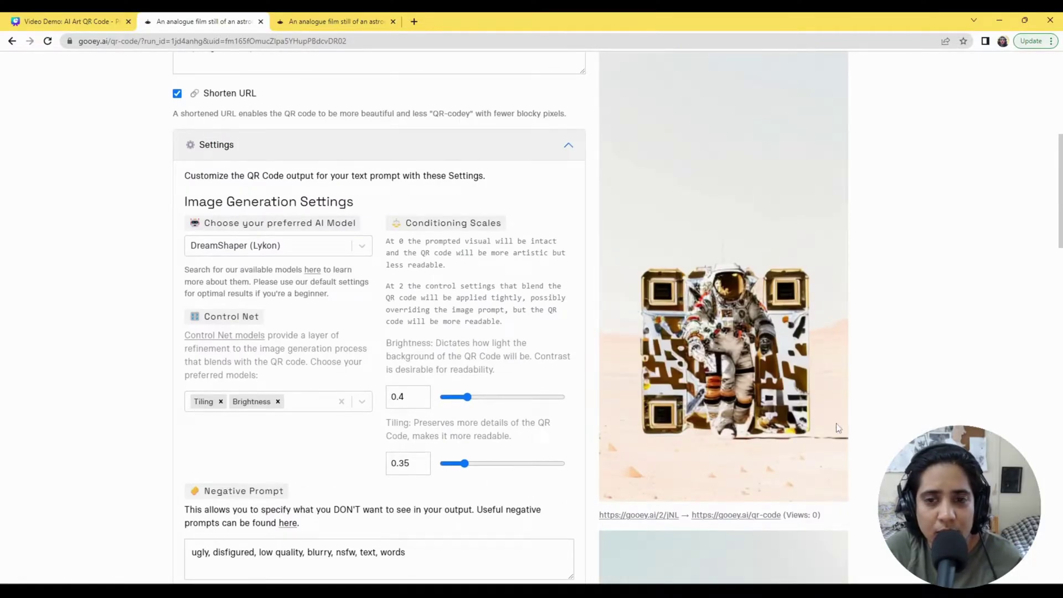
{"action": "scroll", "coordinate": [822, 417], "scroll_direction": "up", "scroll_amount": 5}
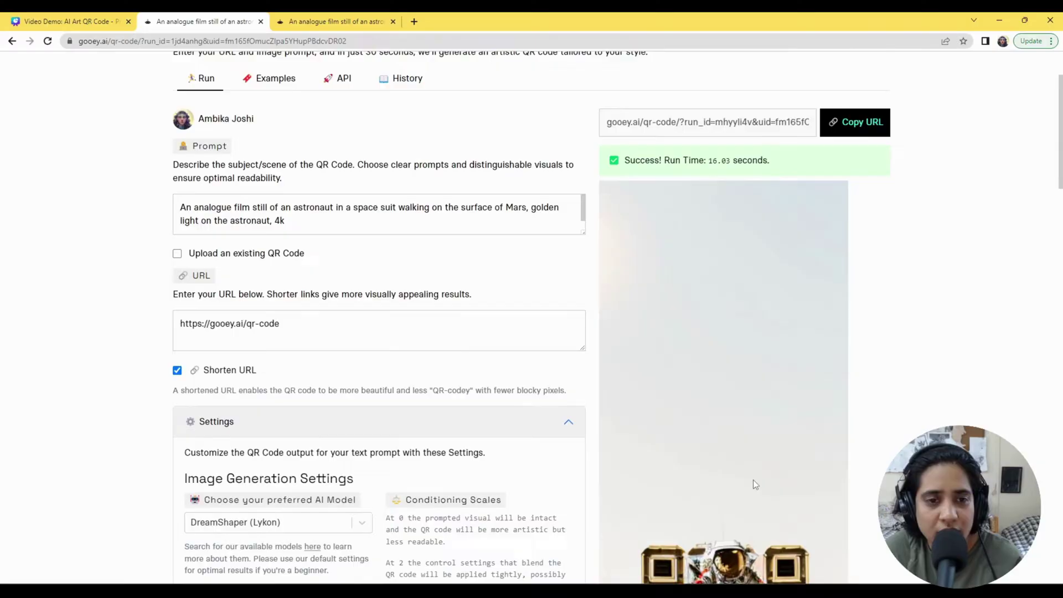
{"action": "scroll", "coordinate": [183, 372], "scroll_direction": "down", "scroll_amount": 8}
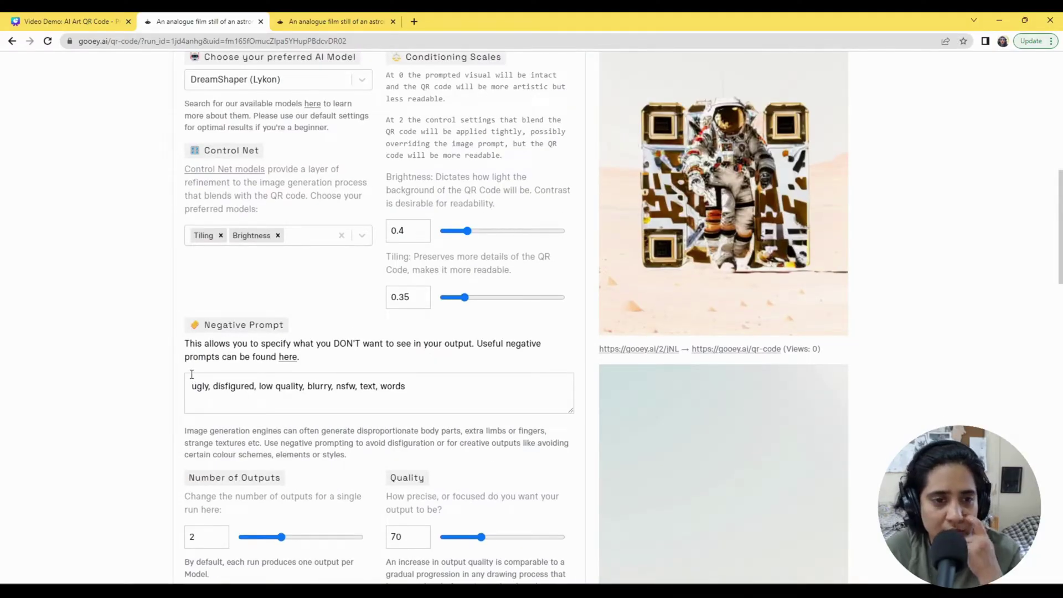
{"action": "scroll", "coordinate": [191, 374], "scroll_direction": "down", "scroll_amount": 3}
- Select the negative prompt text and check the scheduler list, keeping Euler ancestral
{"action": "left_click", "coordinate": [246, 231]}
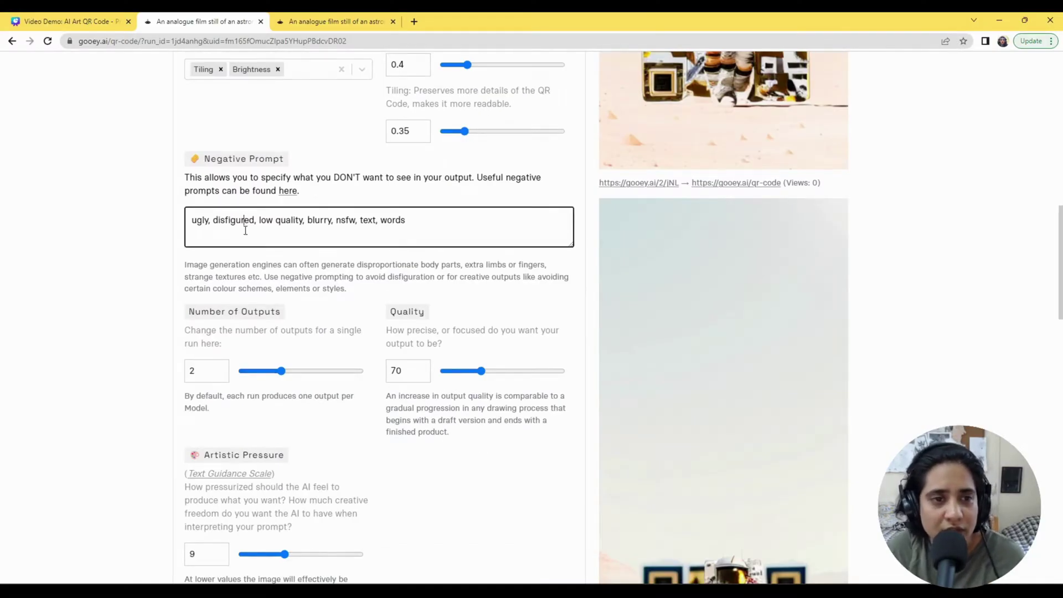
{"action": "key", "text": "ctrl+a"}
{"action": "scroll", "coordinate": [387, 233], "scroll_direction": "down", "scroll_amount": 3}
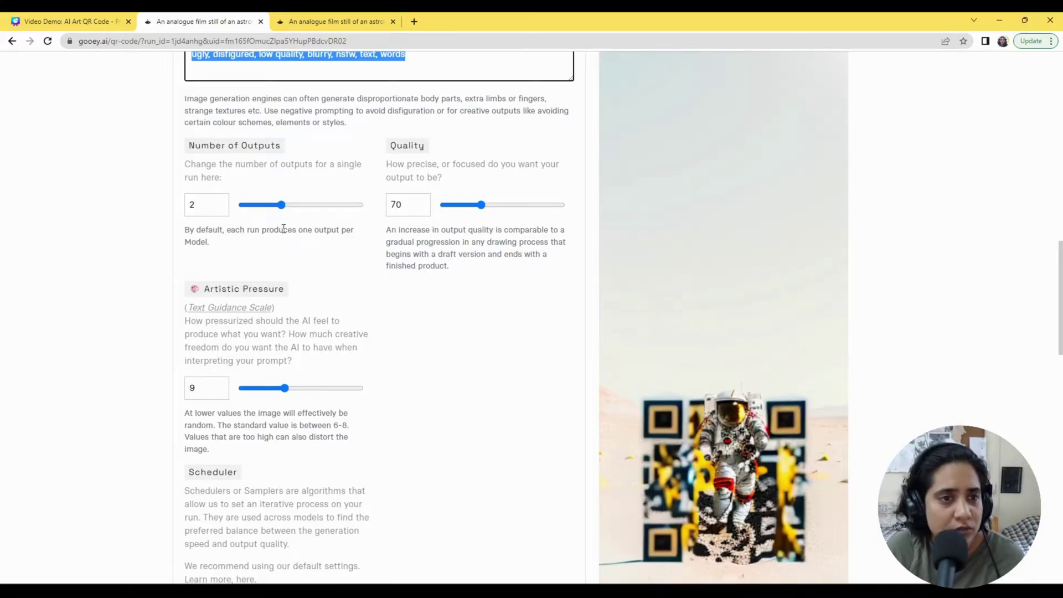
{"action": "scroll", "coordinate": [512, 292], "scroll_direction": "down", "scroll_amount": 3}
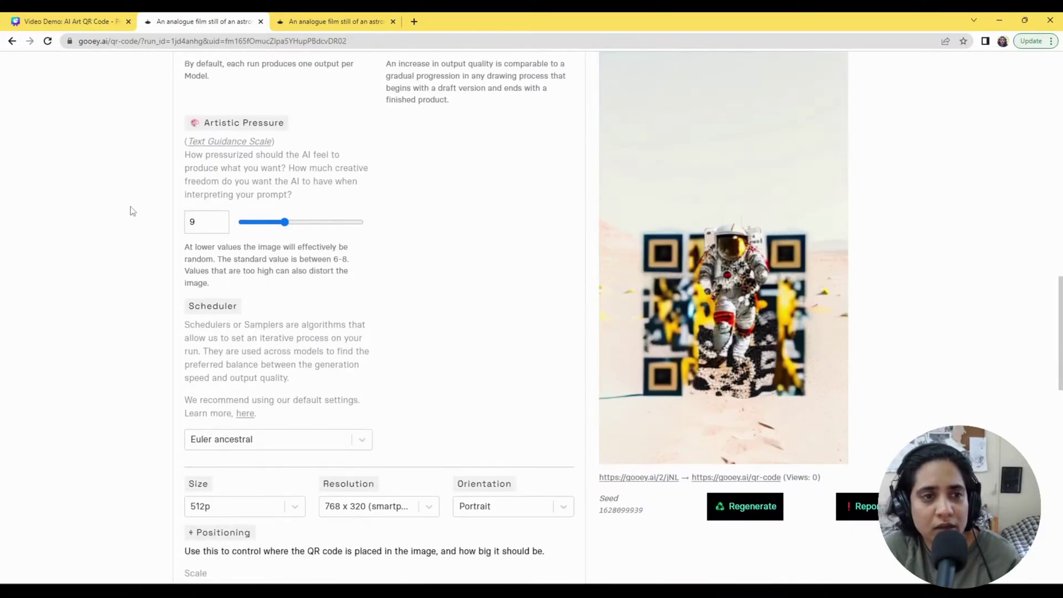
{"action": "scroll", "coordinate": [475, 255], "scroll_direction": "down", "scroll_amount": 2}
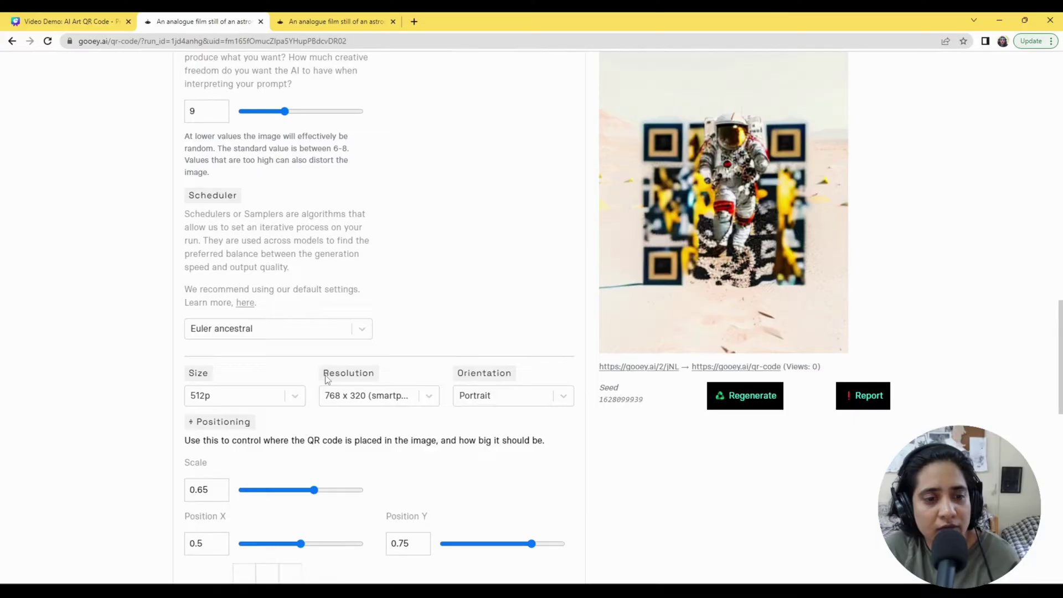
{"action": "left_click", "coordinate": [308, 329]}
{"action": "scroll", "coordinate": [308, 439], "scroll_direction": "down", "scroll_amount": 2}
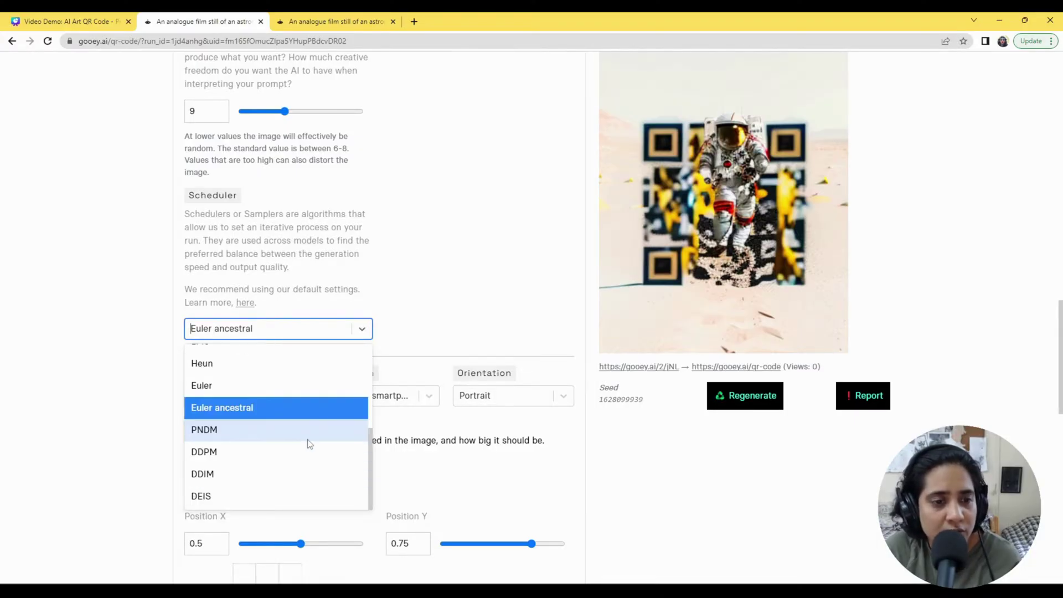
{"action": "scroll", "coordinate": [311, 442], "scroll_direction": "up", "scroll_amount": 3}
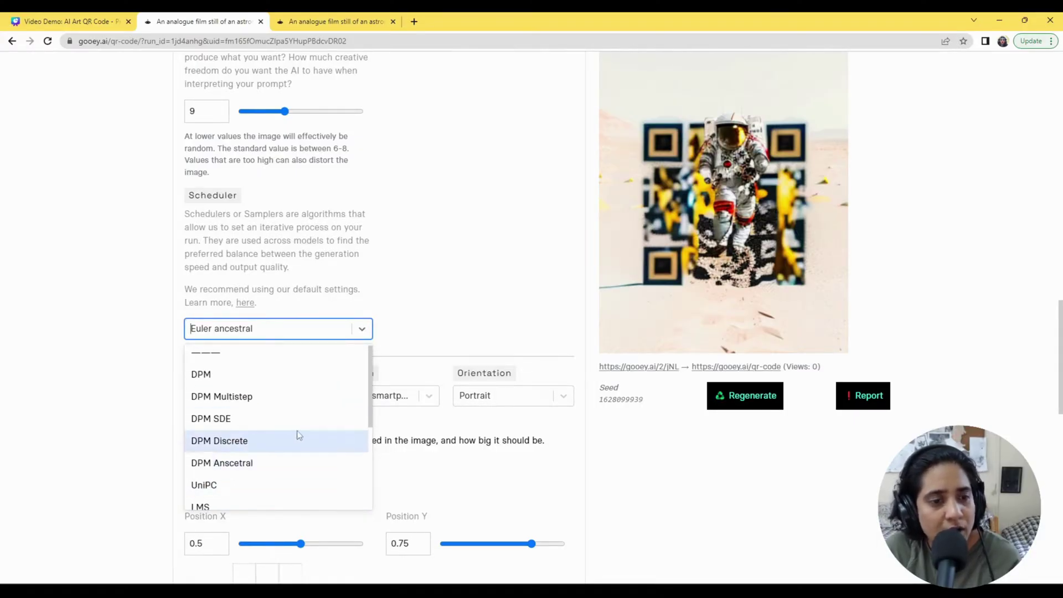
{"action": "left_click", "coordinate": [428, 182]}
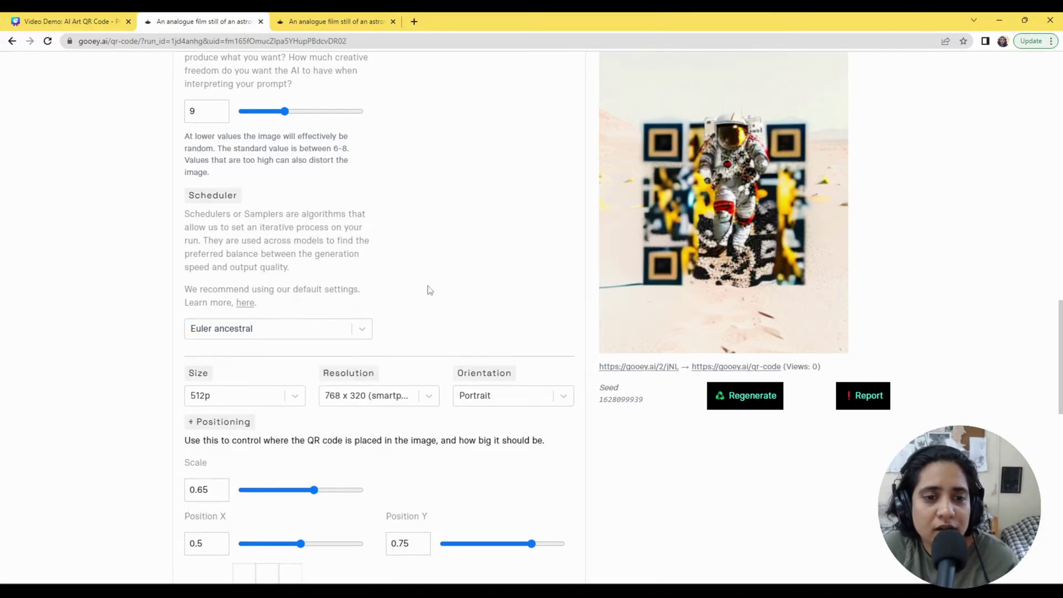
- Expand the 'Need more help? Join our Discord' section at the bottom
{"action": "scroll", "coordinate": [429, 289], "scroll_direction": "down", "scroll_amount": 2}
{"action": "scroll", "coordinate": [430, 317], "scroll_direction": "down", "scroll_amount": 6}
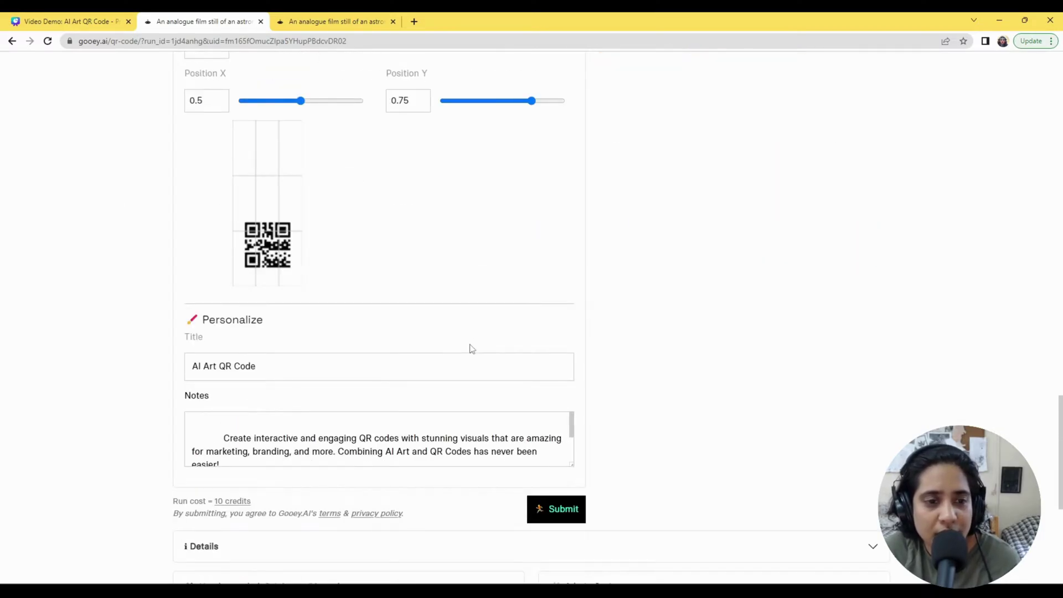
{"action": "scroll", "coordinate": [473, 357], "scroll_direction": "down", "scroll_amount": 2}
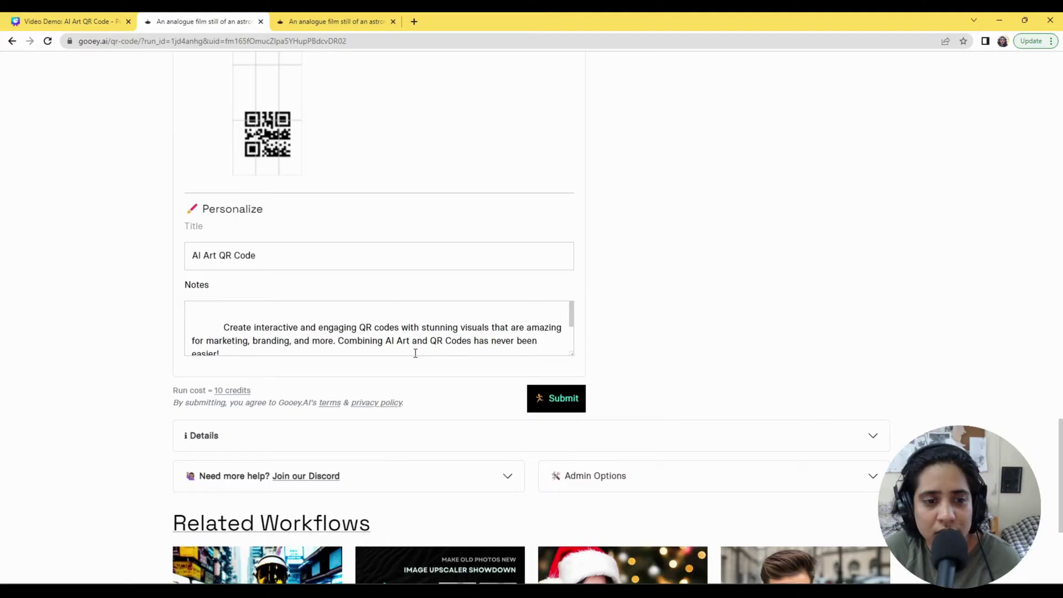
{"action": "scroll", "coordinate": [416, 353], "scroll_direction": "up", "scroll_amount": 20}
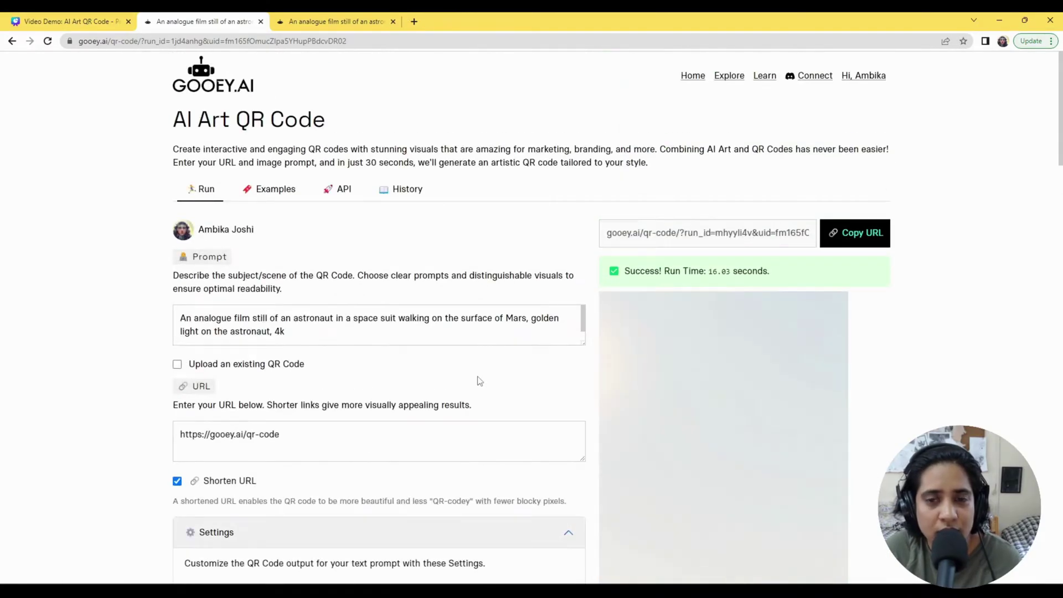
{"action": "scroll", "coordinate": [475, 351], "scroll_direction": "down", "scroll_amount": 20}
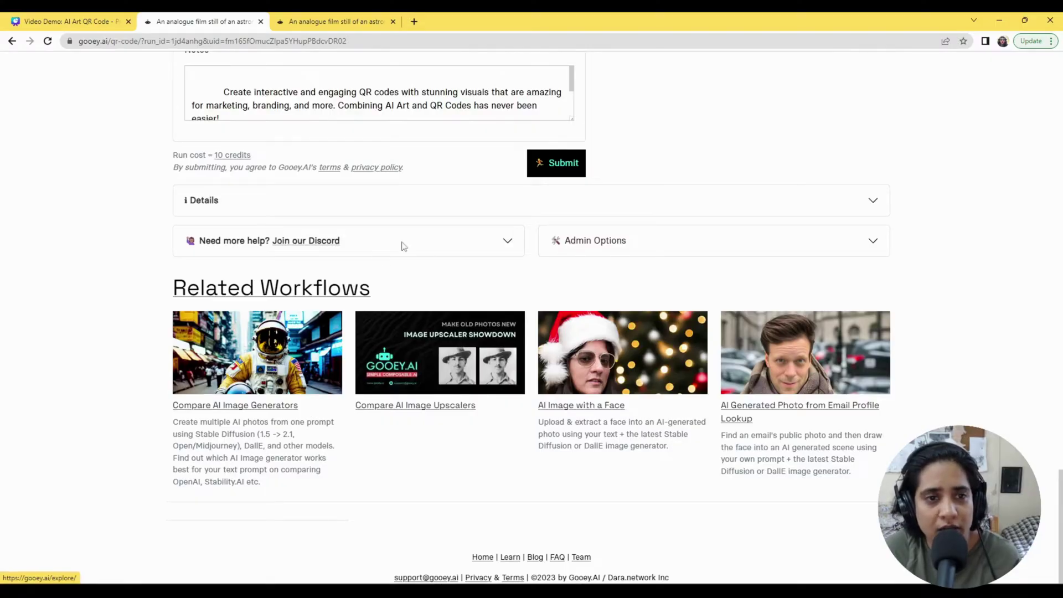
{"action": "left_click", "coordinate": [430, 241]}
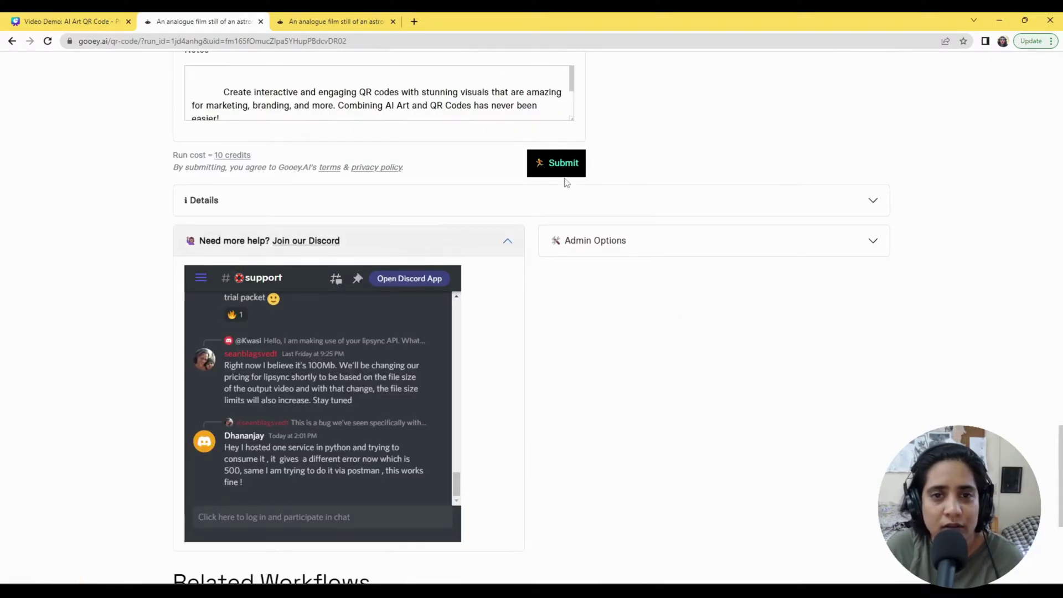